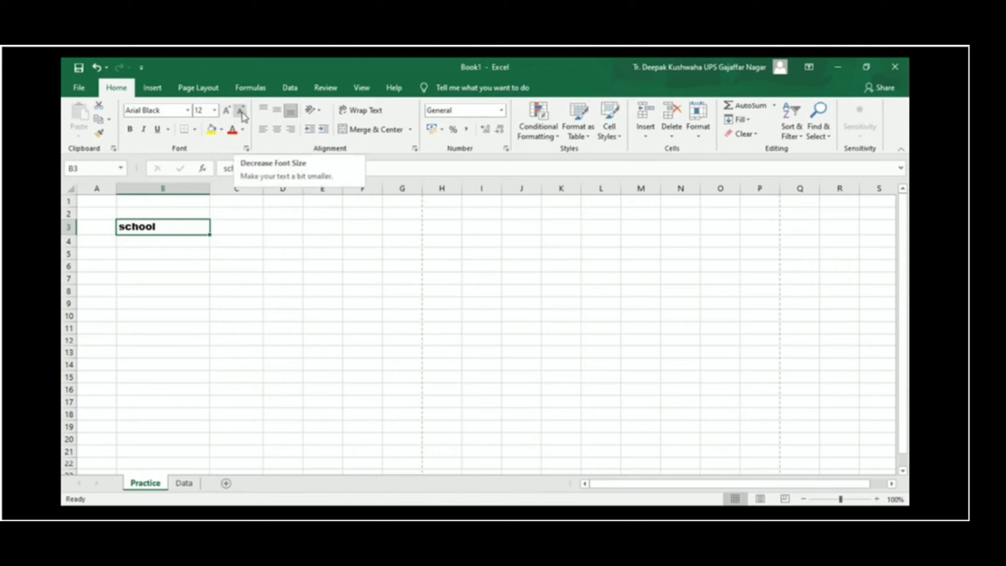
# Reduce the font size of "school" in cell B3 to 10, and enlarge it to 18.
pyautogui.click(241, 113)
pyautogui.click(240, 113)
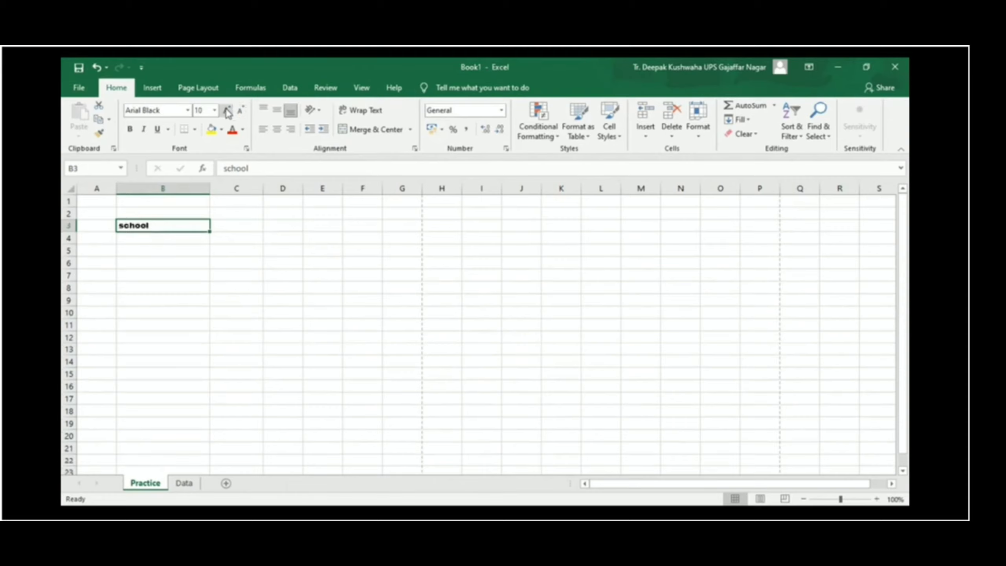
pyautogui.click(228, 113)
pyautogui.click(228, 113)
pyautogui.click(228, 113)
pyautogui.click(228, 112)
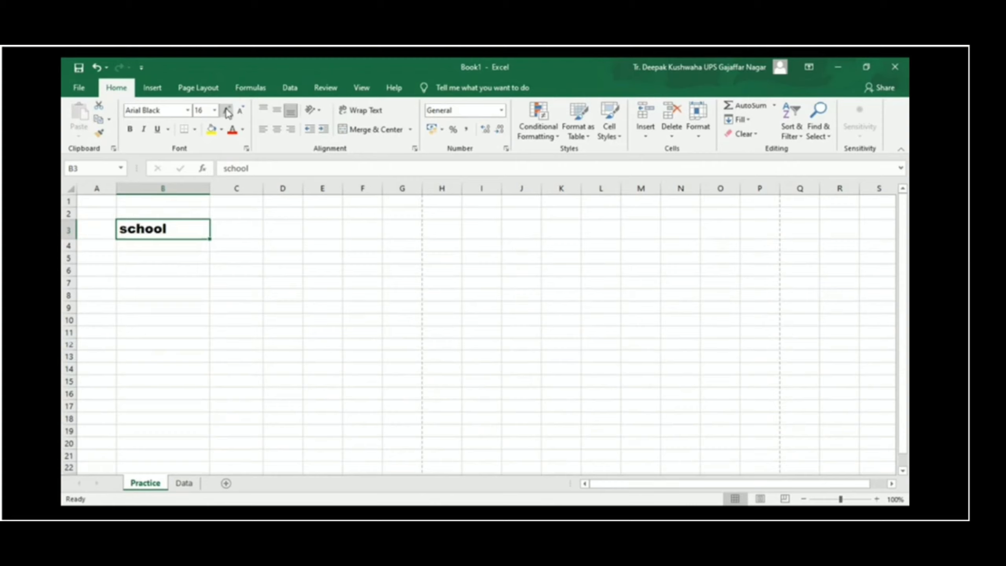
pyautogui.click(228, 112)
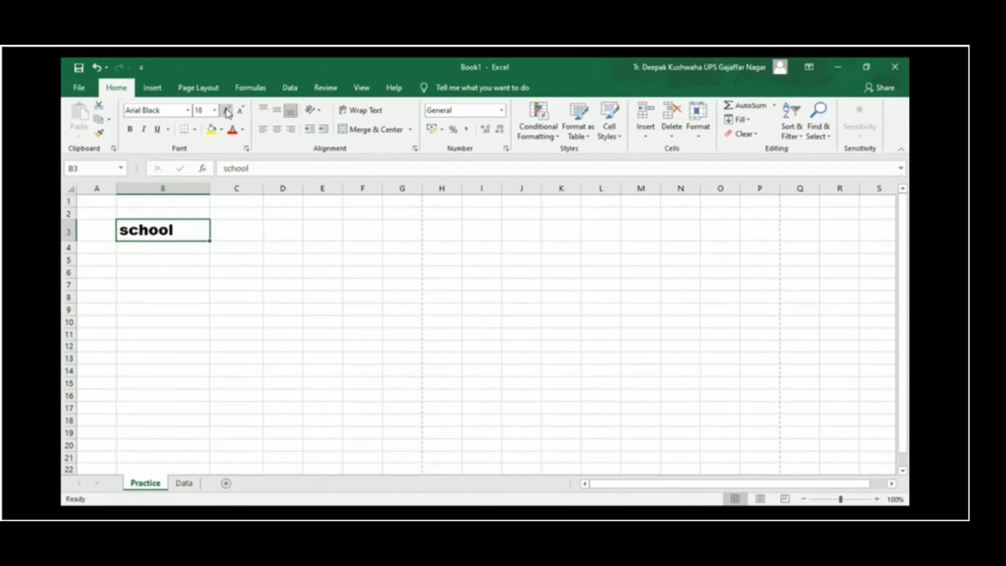
# Apply all borders to the "school" cell B3.
pyautogui.click(197, 137)
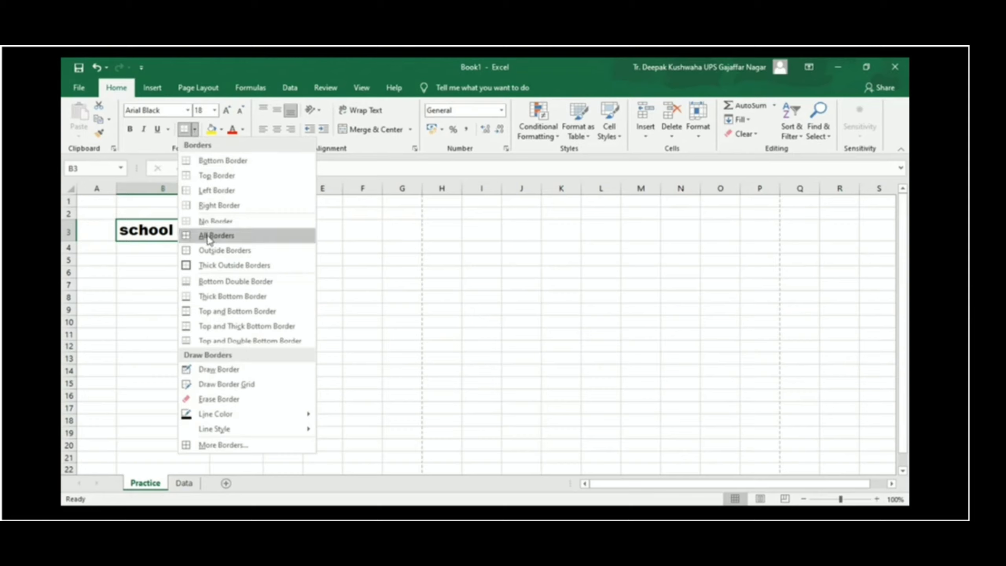
pyautogui.click(207, 235)
pyautogui.click(250, 245)
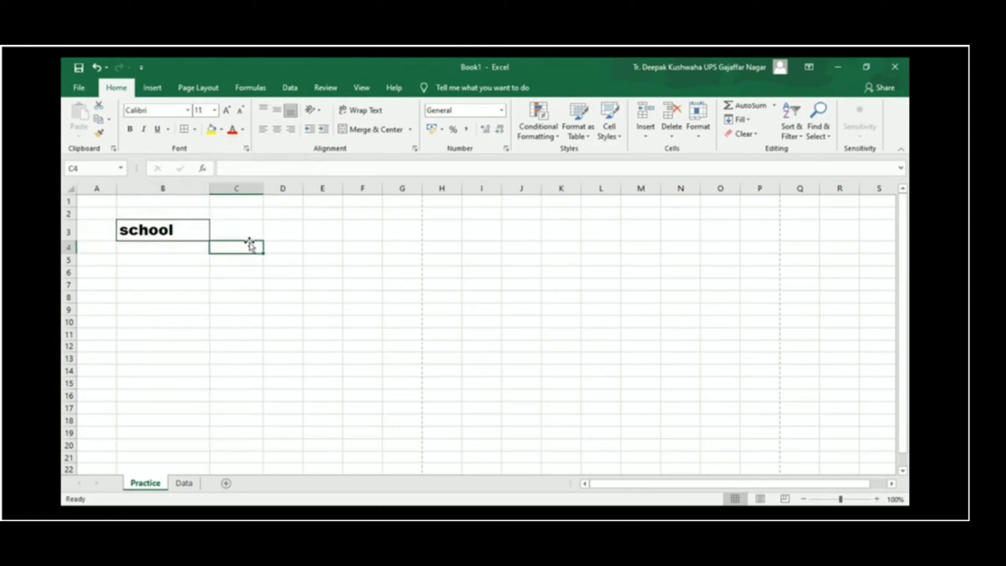
# Apply thick outside borders to cell B3.
pyautogui.click(171, 230)
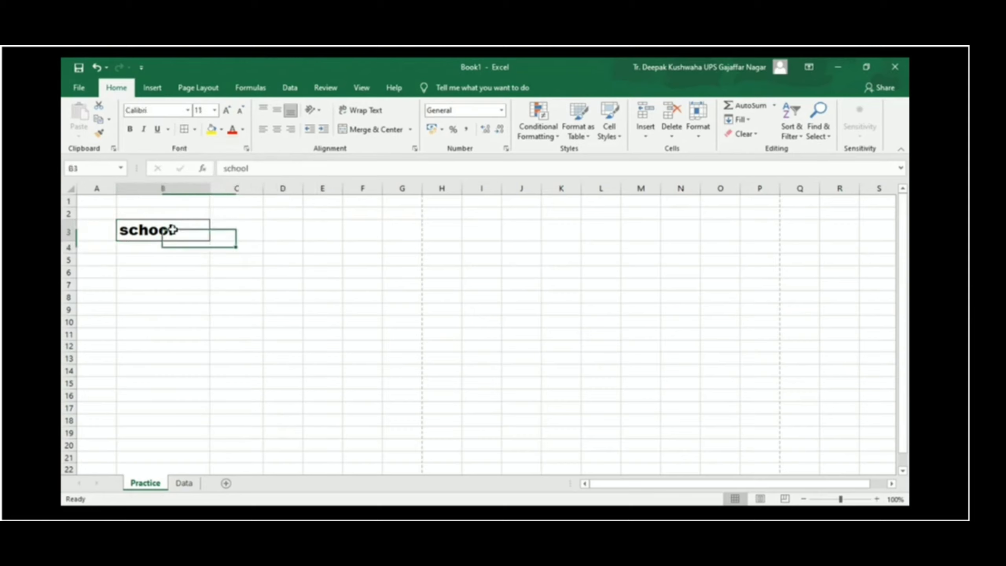
pyautogui.click(195, 131)
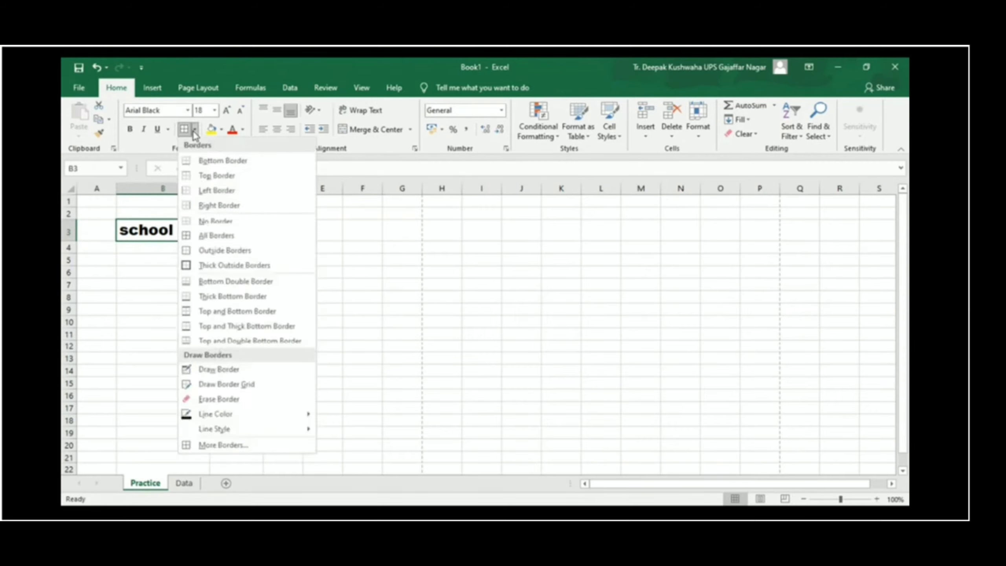
pyautogui.click(220, 266)
pyautogui.click(220, 262)
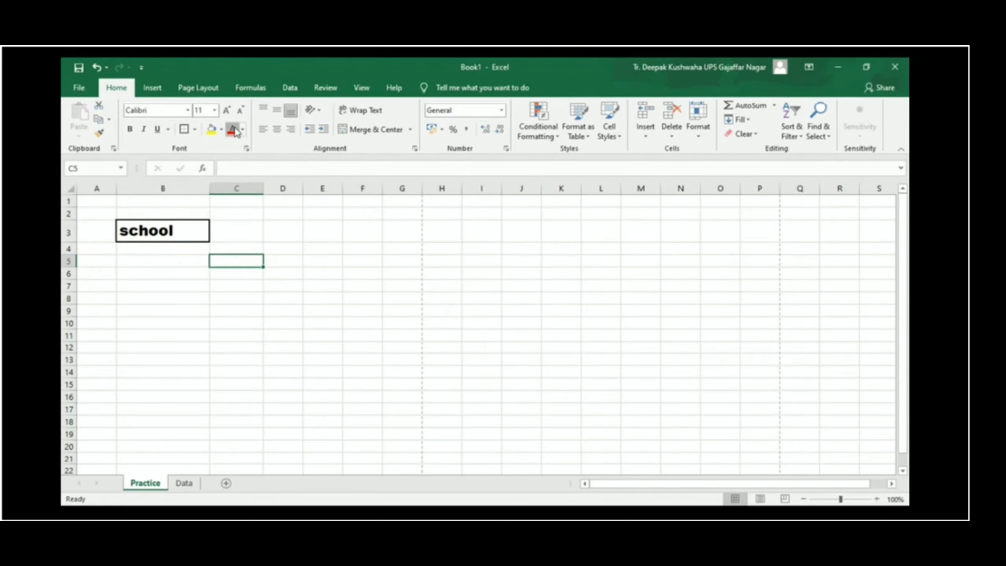
# Color the text in cell B3 red and fill the cell with yellow.
pyautogui.click(191, 233)
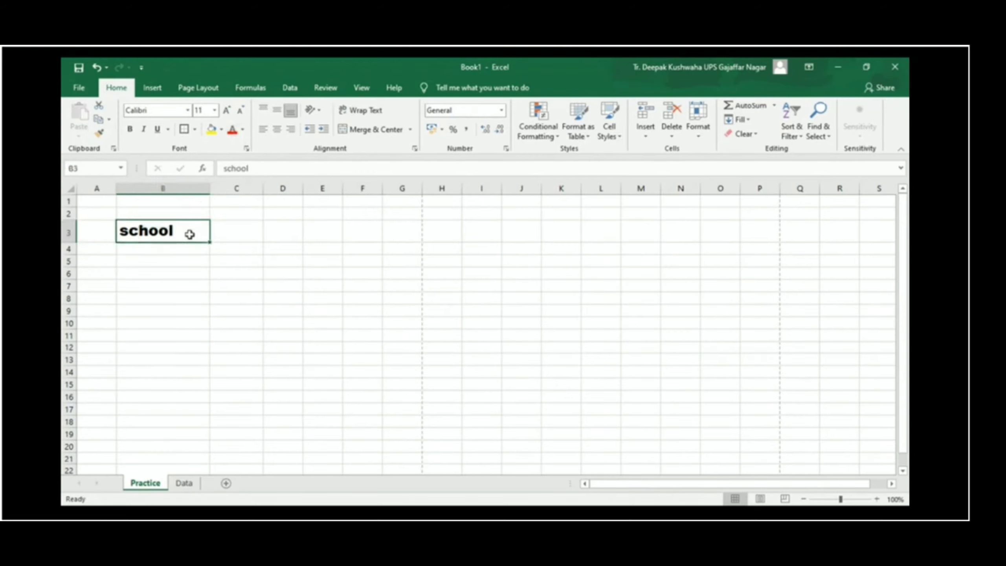
pyautogui.click(234, 131)
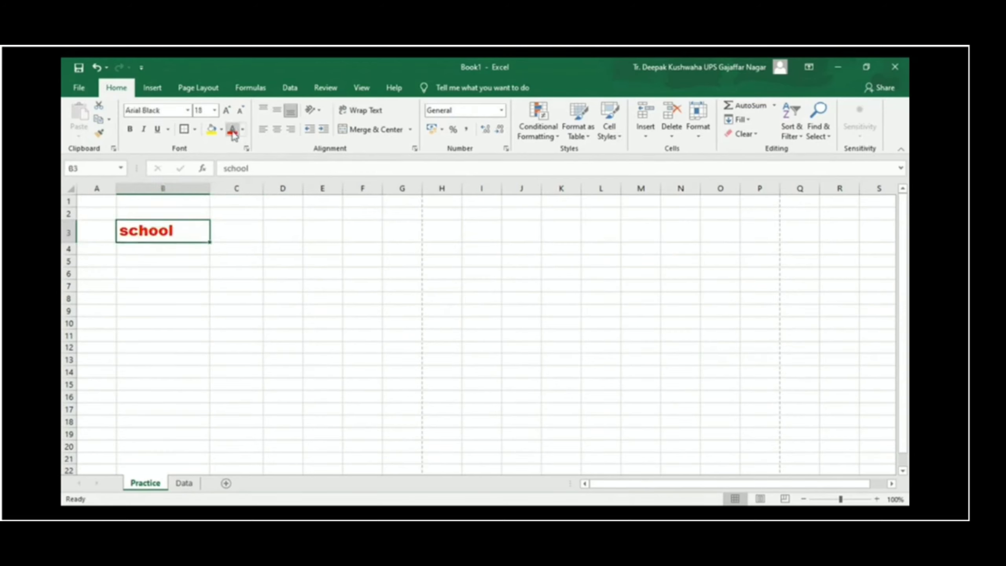
pyautogui.click(211, 130)
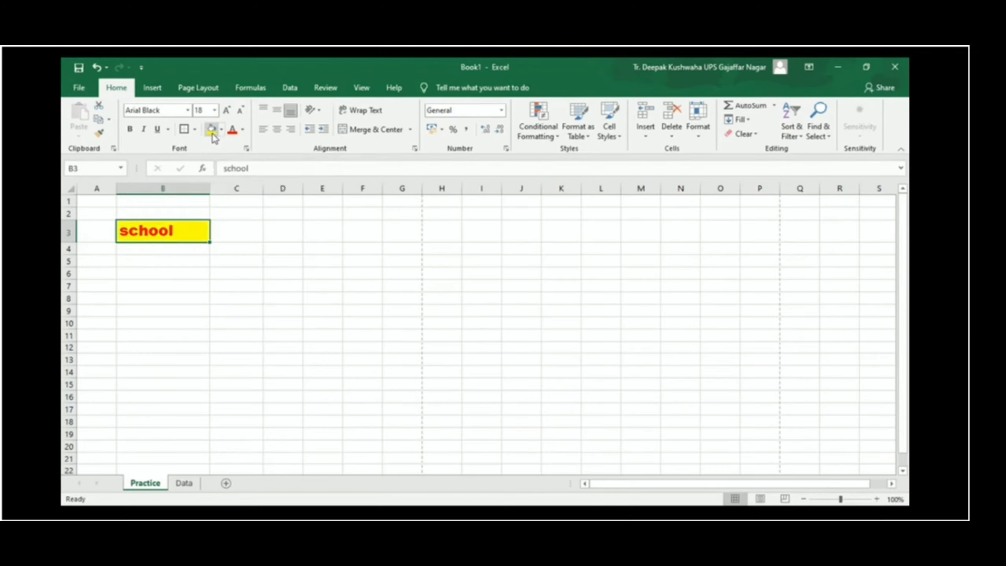
# Try center, middle, top and left alignment on the text in B3, ending with right and bottom alignment.
pyautogui.click(277, 130)
pyautogui.click(277, 112)
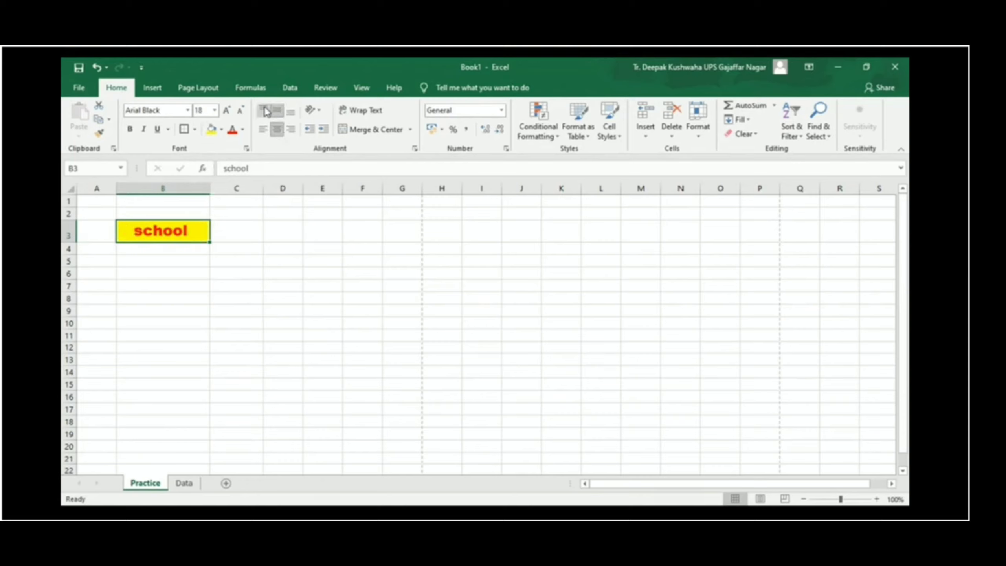
pyautogui.click(265, 111)
pyautogui.click(265, 130)
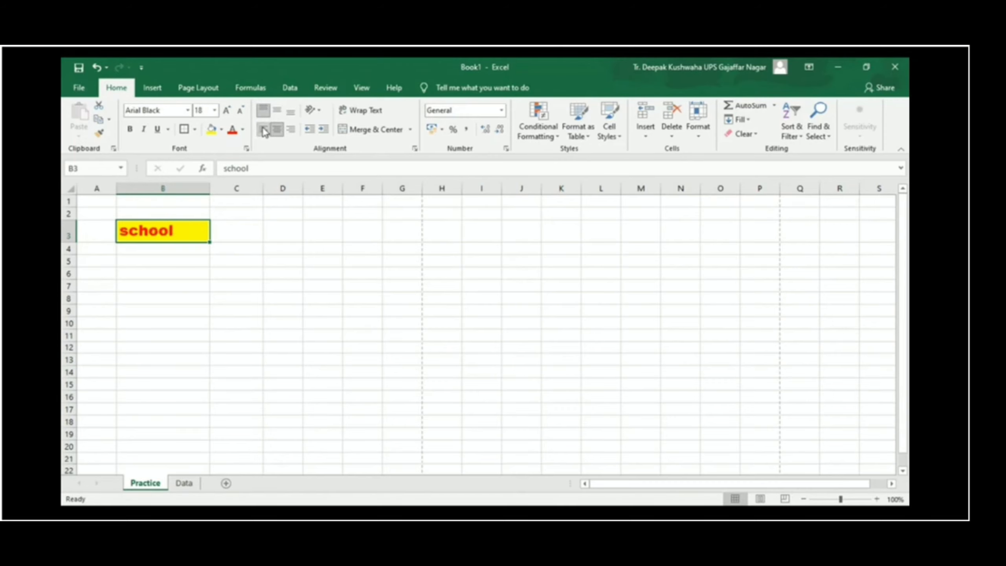
pyautogui.click(290, 130)
pyautogui.click(290, 111)
# Angle the text in B3 counterclockwise and undo the rotation.
pyautogui.click(319, 112)
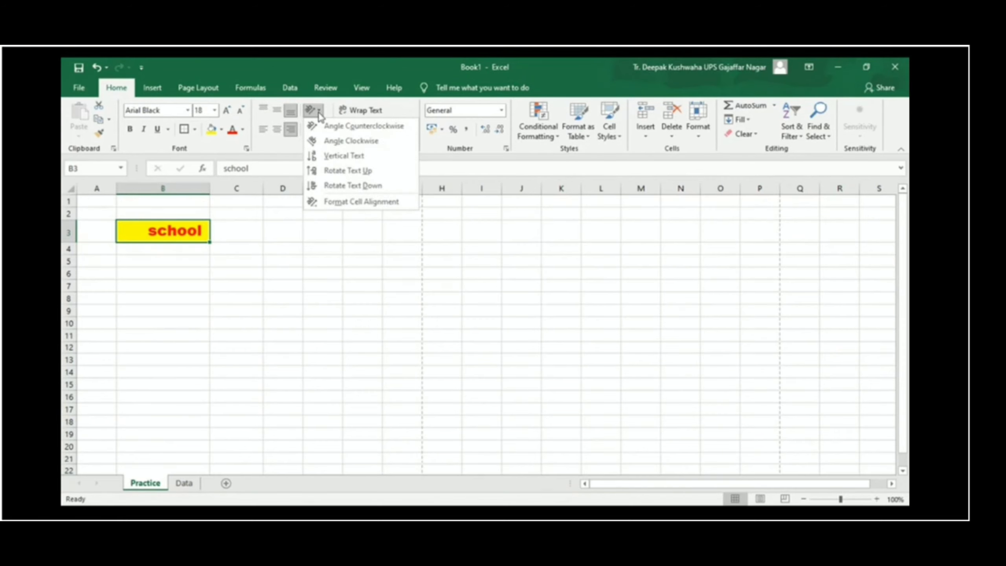
pyautogui.click(337, 126)
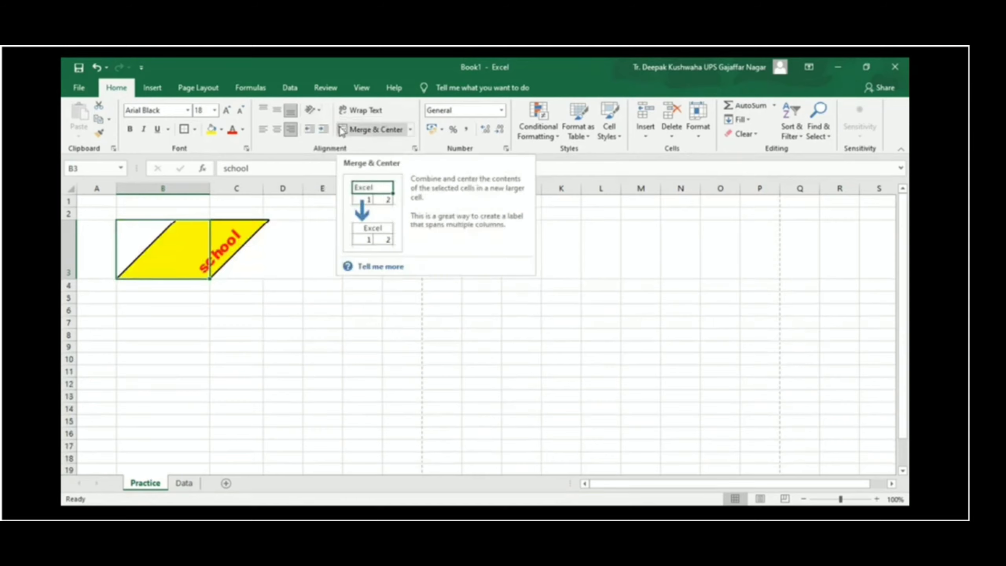
pyautogui.click(319, 111)
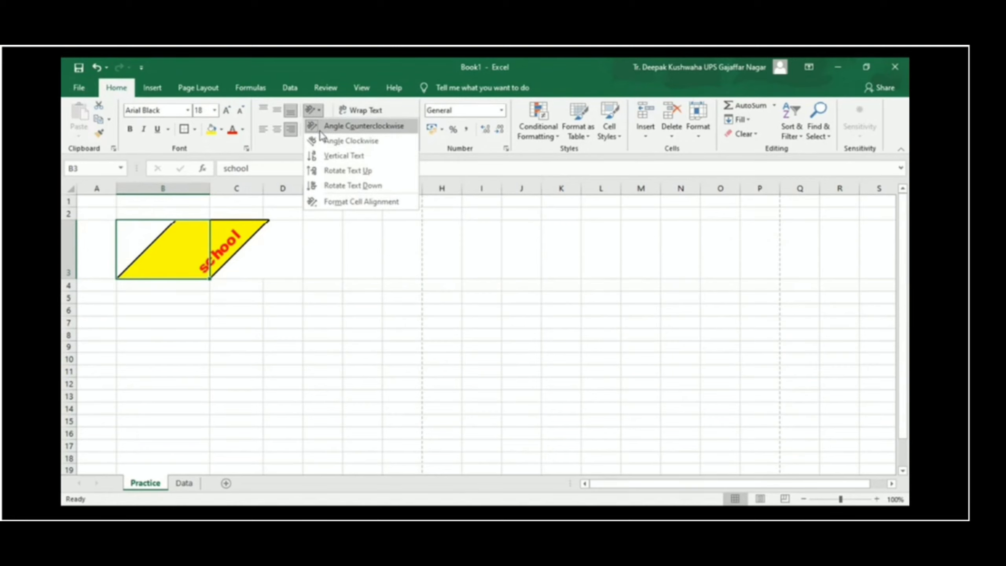
pyautogui.click(98, 70)
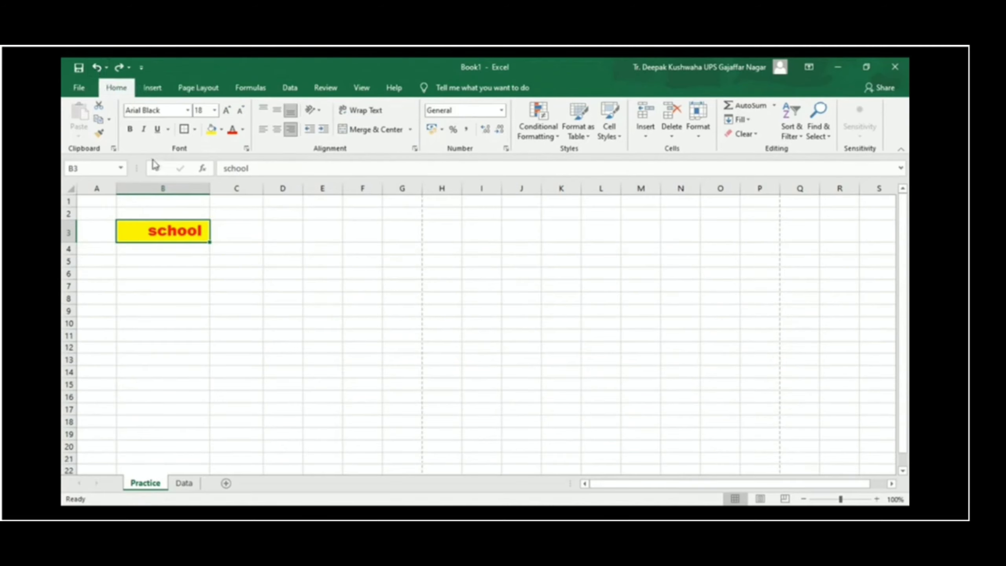
# Undo the alignment, yellow fill and red font color changes made to cell B3.
pyautogui.click(98, 69)
pyautogui.click(98, 68)
pyautogui.click(98, 69)
pyautogui.click(98, 69)
pyautogui.click(97, 69)
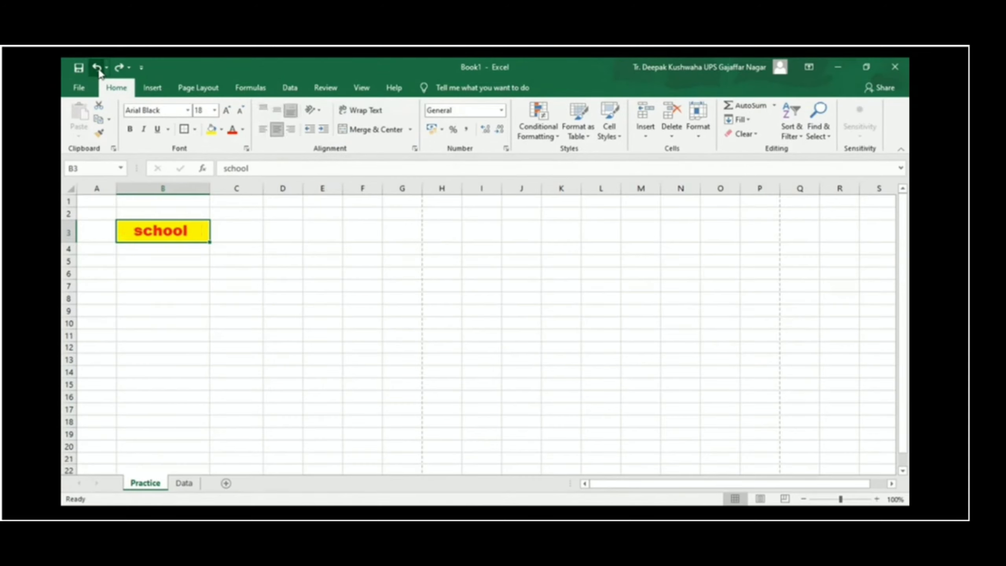
pyautogui.click(98, 69)
pyautogui.click(98, 69)
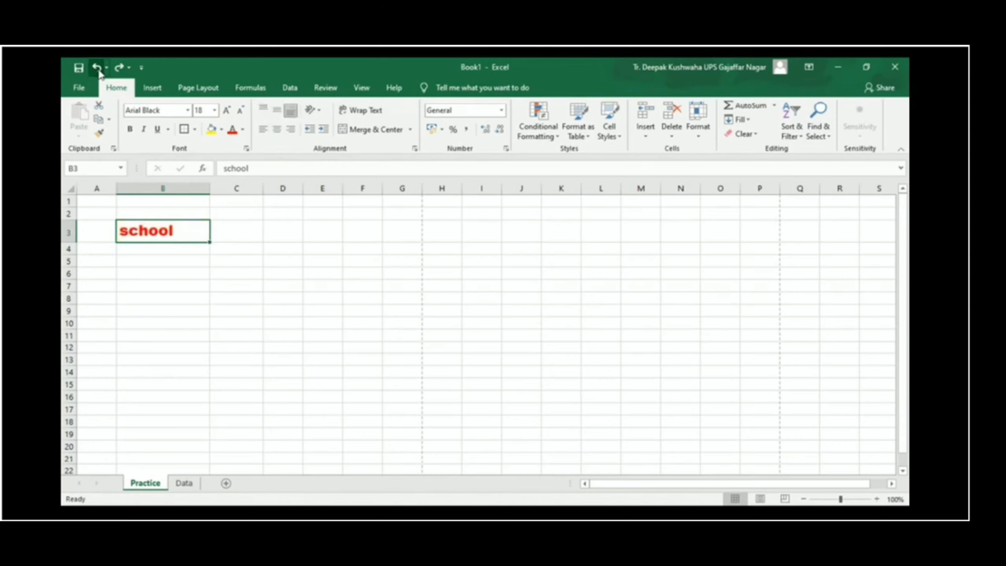
pyautogui.click(98, 69)
pyautogui.click(98, 69)
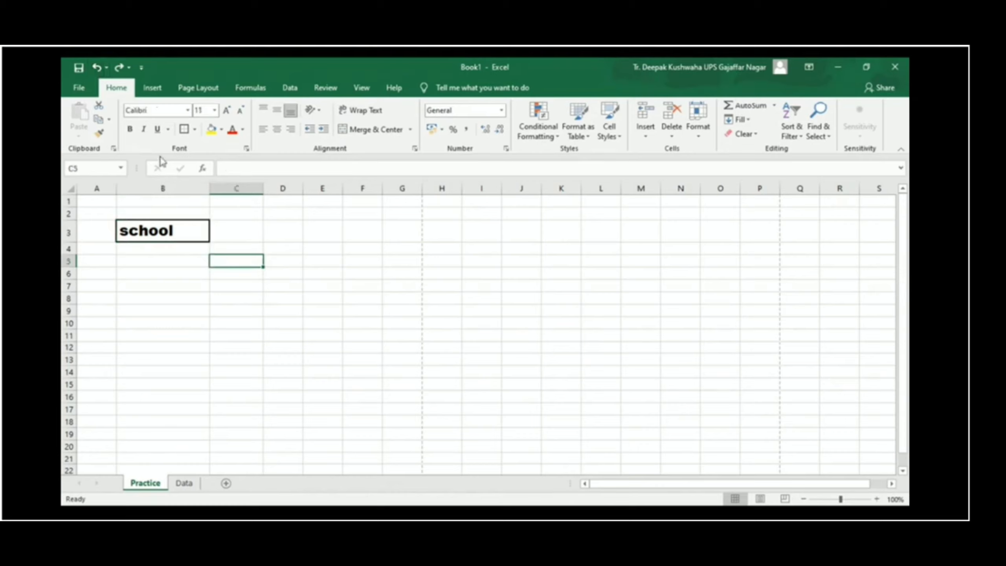
# Delete cell B3 with the cells shifted left, and undo the deletion.
pyautogui.rightClick(184, 237)
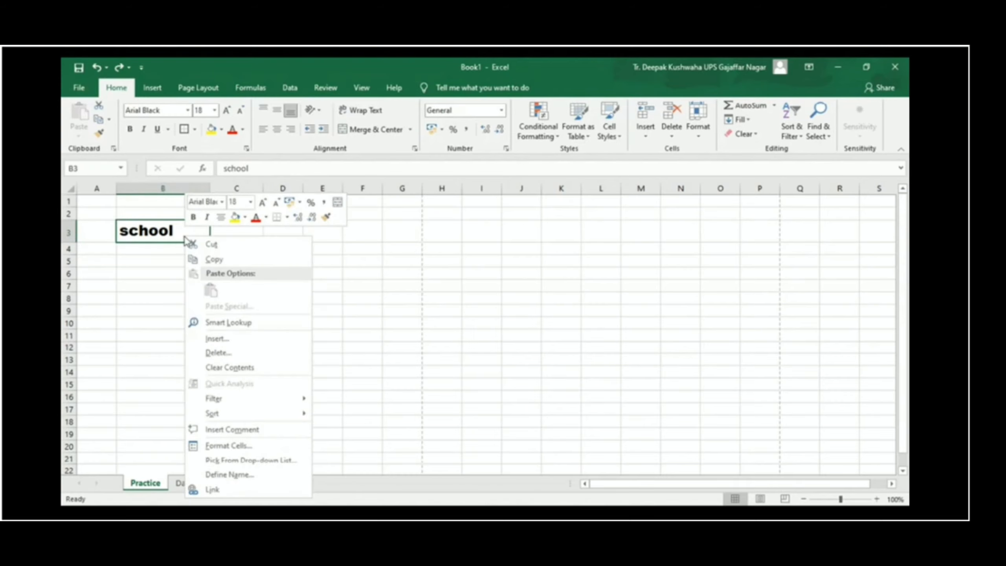
pyautogui.click(234, 351)
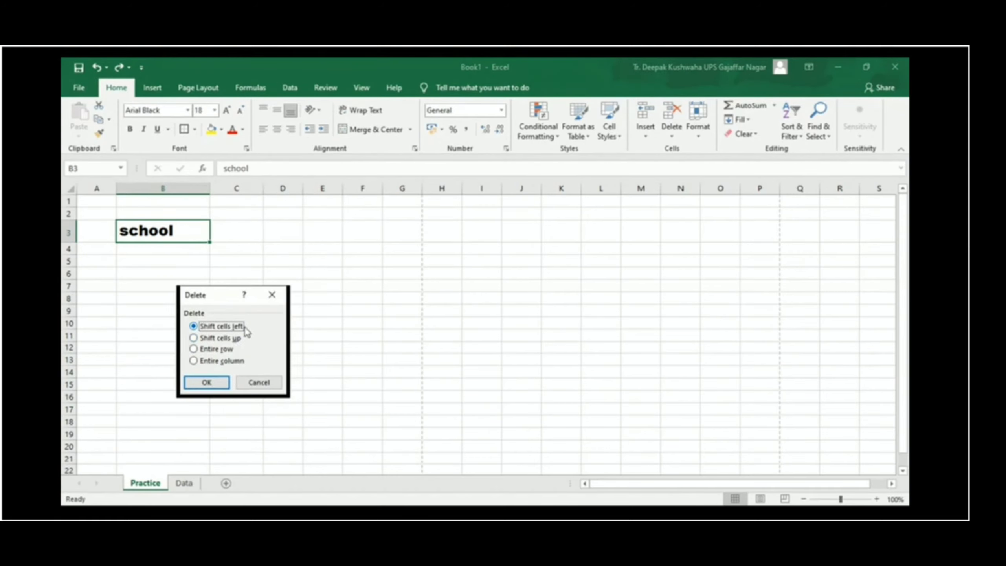
pyautogui.click(209, 383)
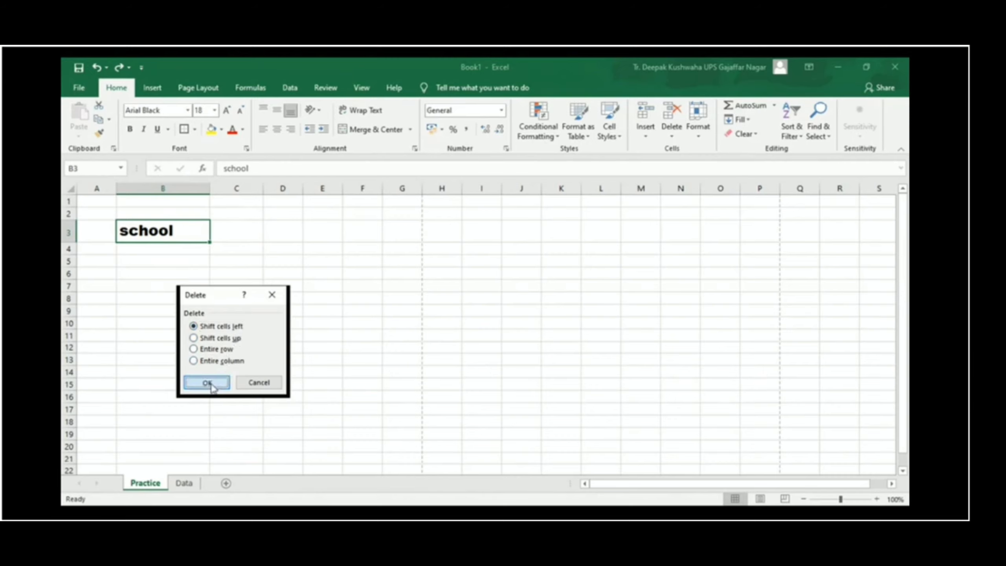
pyautogui.click(251, 350)
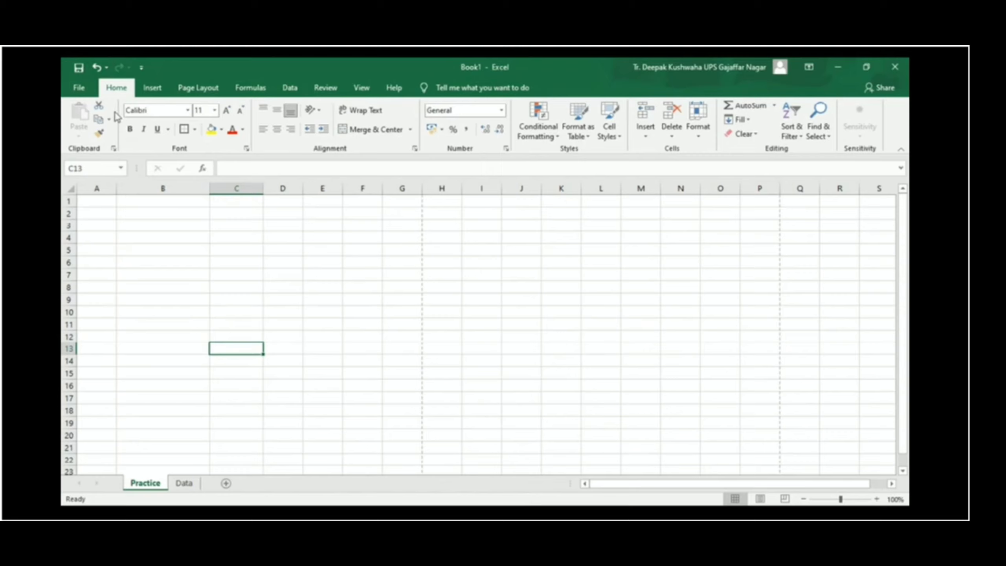
pyautogui.click(97, 68)
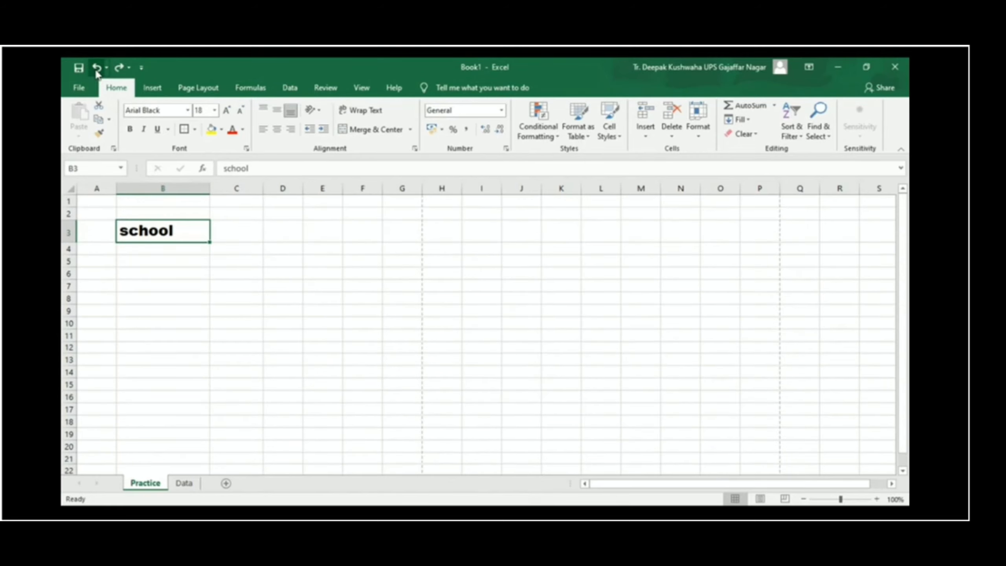
# Copy the "school" cell B3 with its formatting into D3, and undo the paste.
pyautogui.rightClick(148, 230)
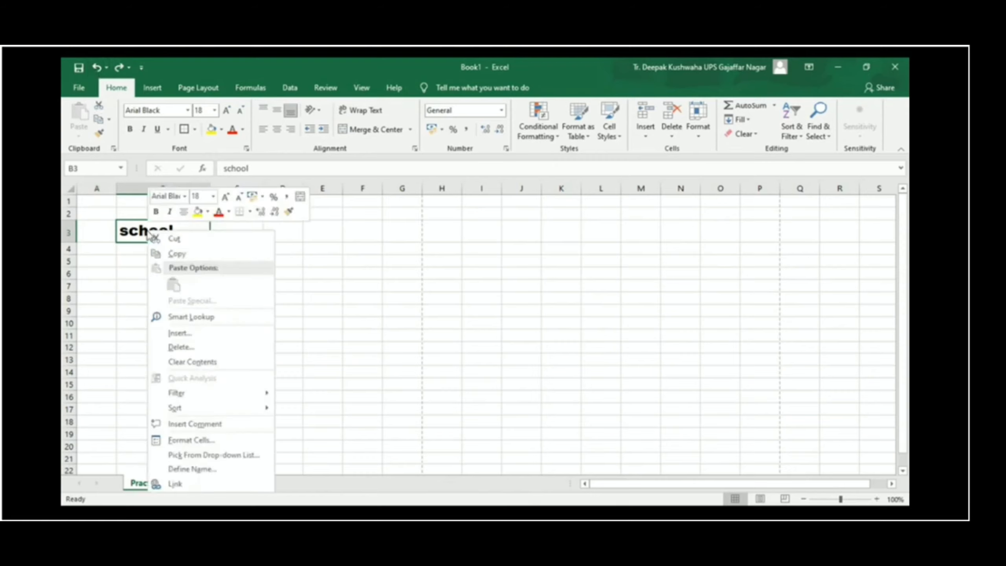
pyautogui.click(184, 254)
pyautogui.click(282, 233)
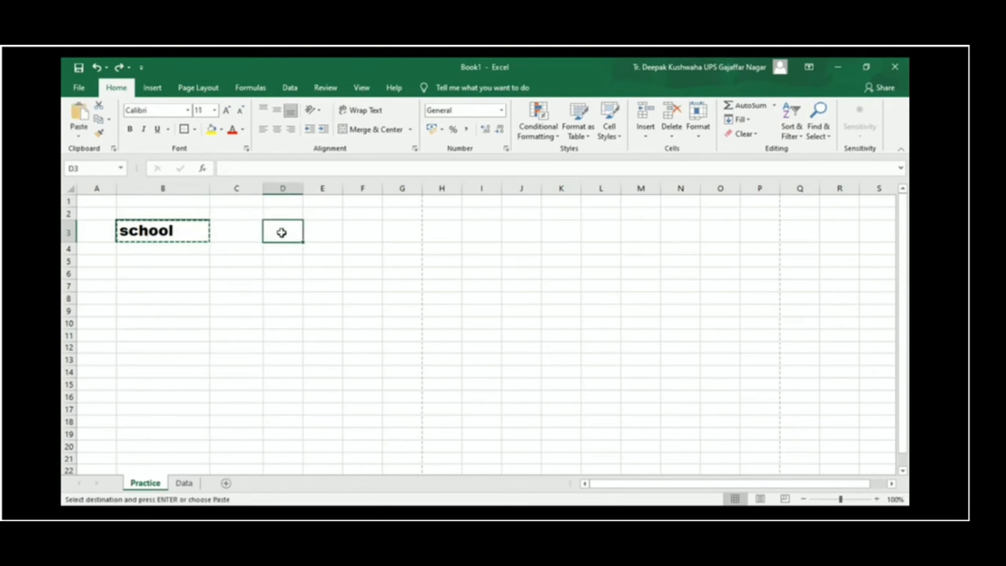
pyautogui.rightClick(282, 233)
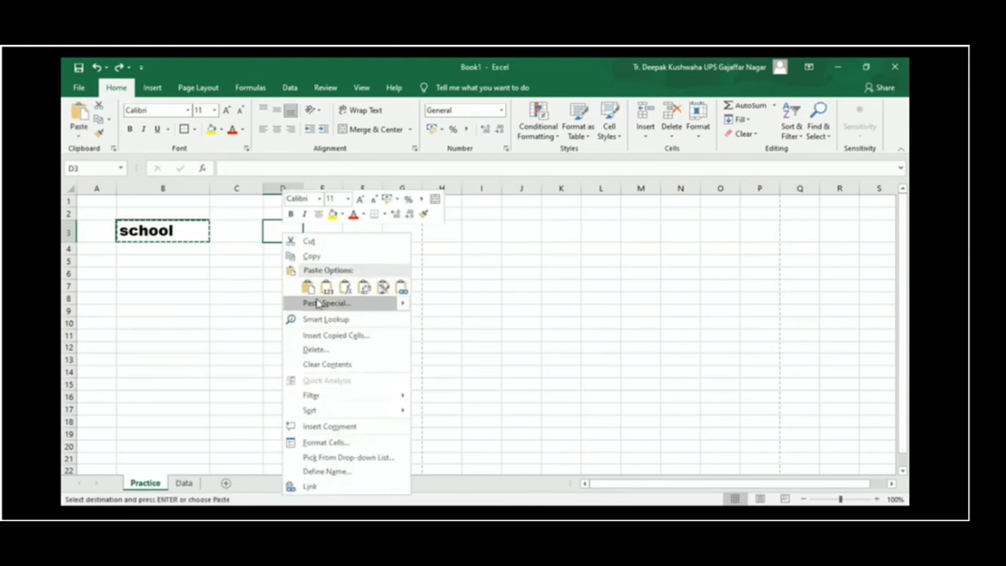
pyautogui.click(309, 287)
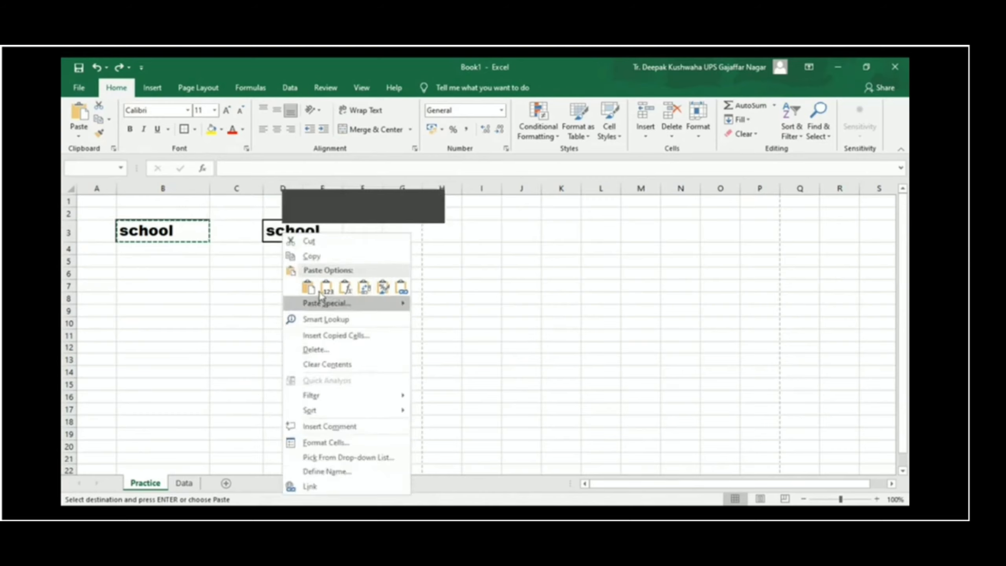
pyautogui.click(308, 287)
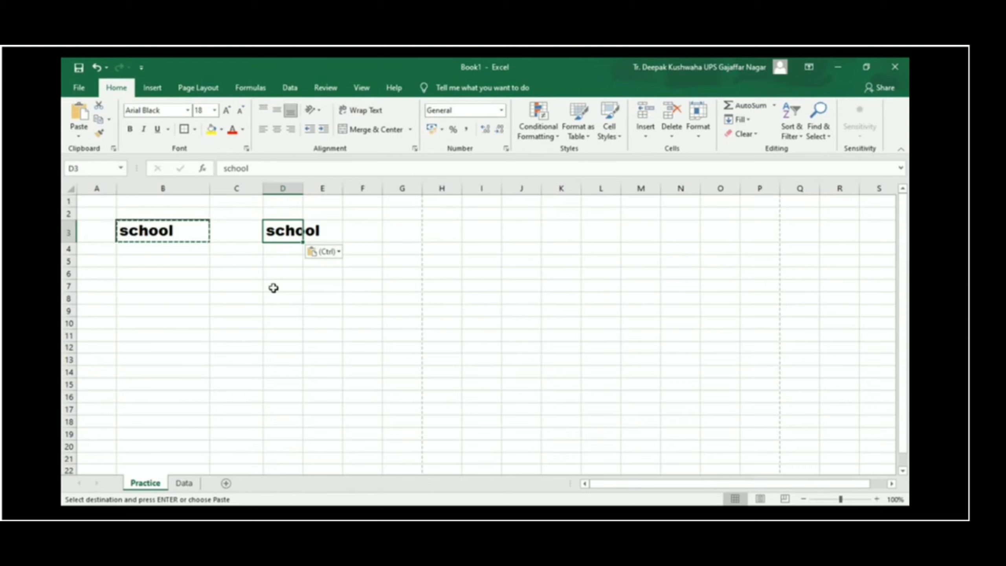
pyautogui.click(97, 68)
pyautogui.click(203, 315)
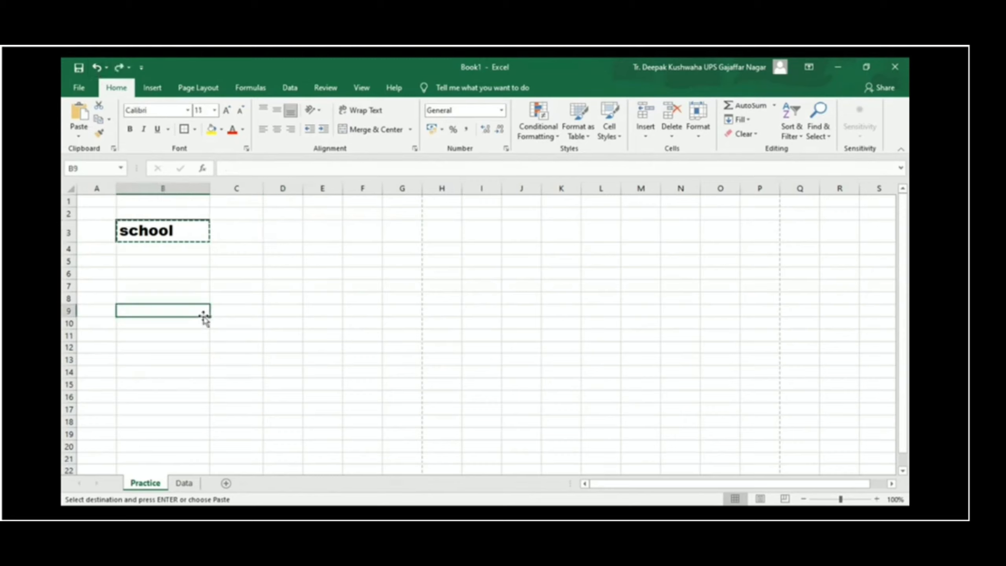
pyautogui.click(158, 234)
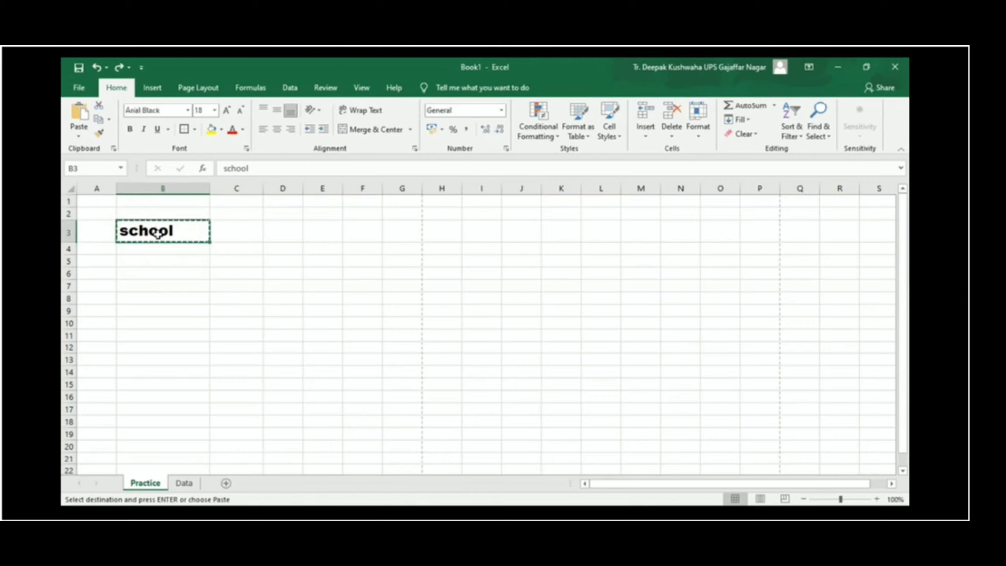
pyautogui.moveTo(199, 233)
pyautogui.mouseDown()
pyautogui.moveTo(223, 233)
pyautogui.moveTo(169, 231)
pyautogui.moveTo(188, 197)
pyautogui.moveTo(182, 230)
pyautogui.moveTo(228, 231)
pyautogui.moveTo(188, 233)
pyautogui.mouseUp()
pyautogui.rightClick(188, 234)
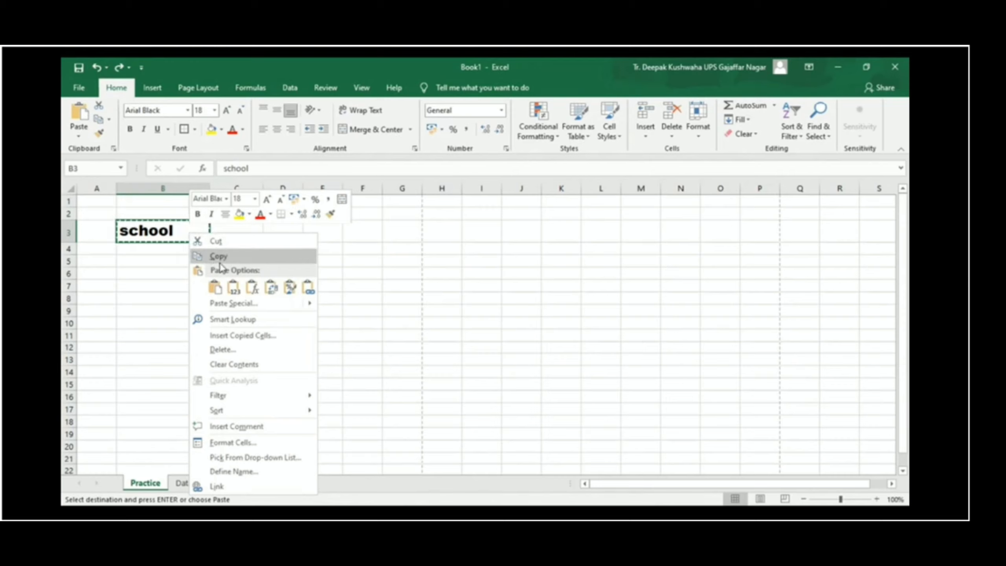
pyautogui.click(147, 276)
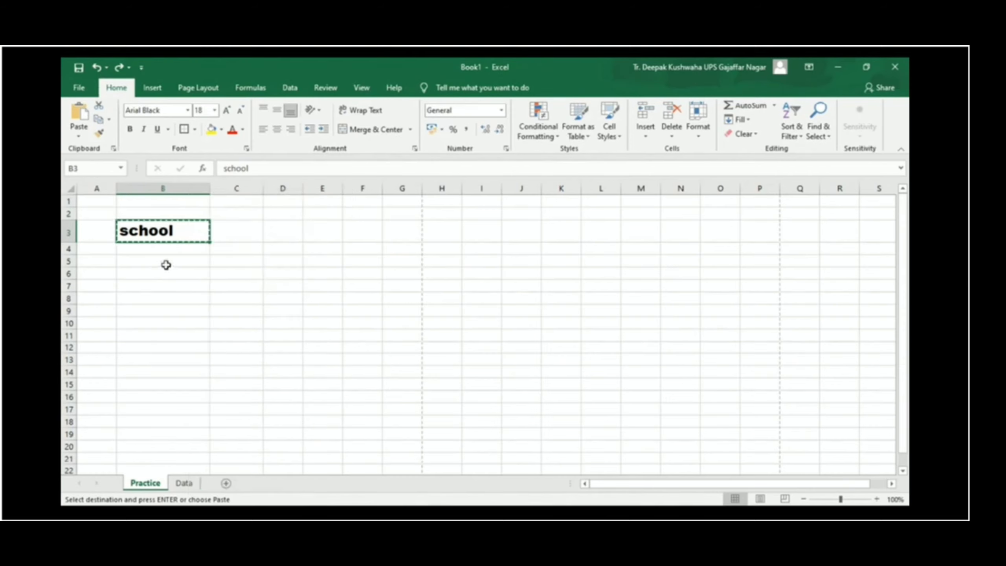
pyautogui.click(246, 237)
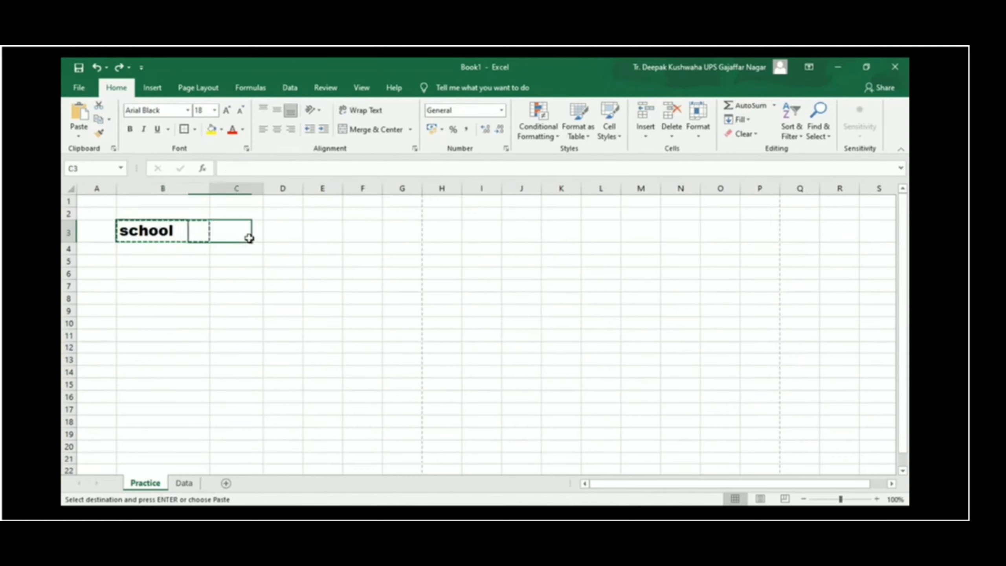
# Undo the latest font size changes to B3 and paste the copied "school" cell with its formatting into C3.
pyautogui.click(97, 70)
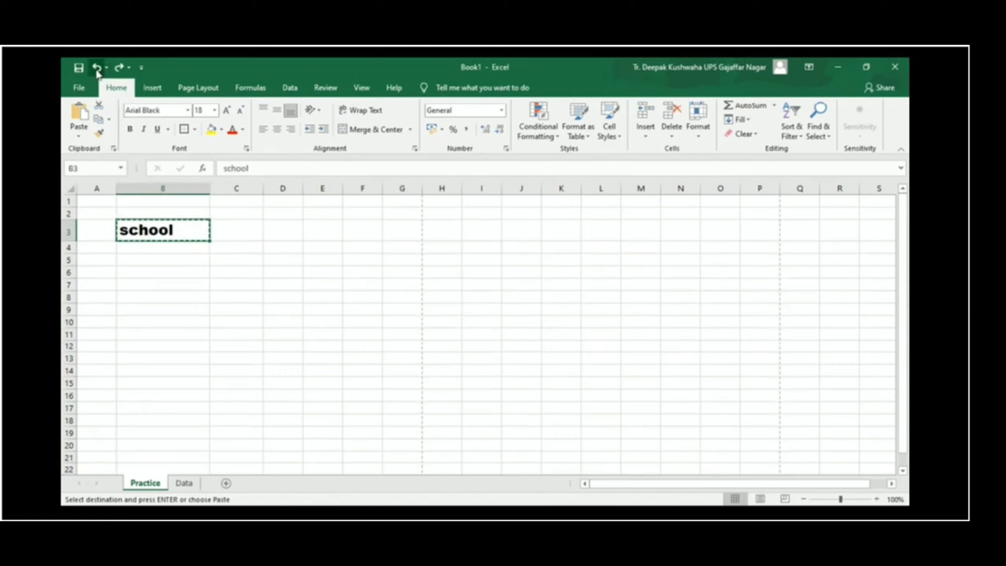
pyautogui.click(97, 70)
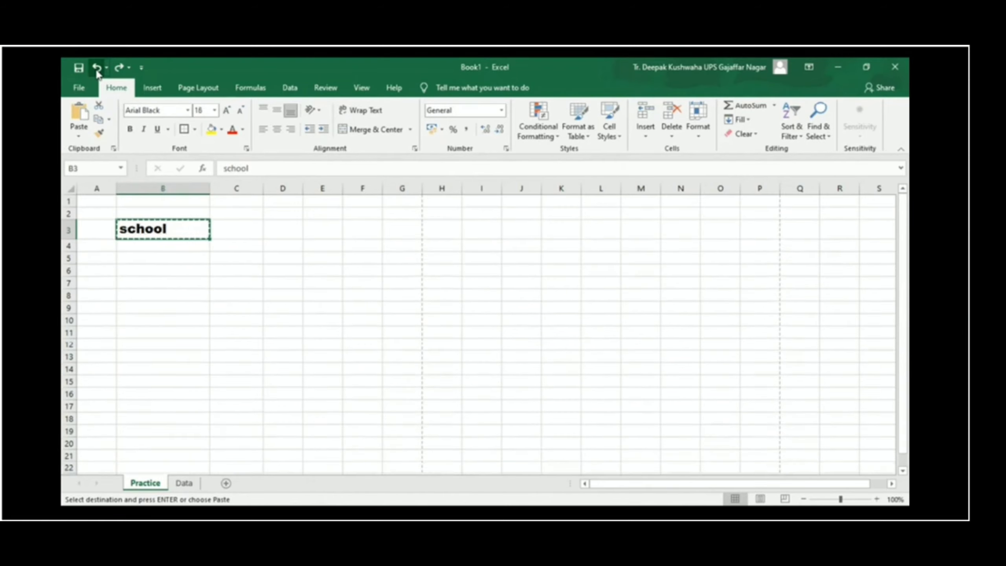
pyautogui.click(359, 293)
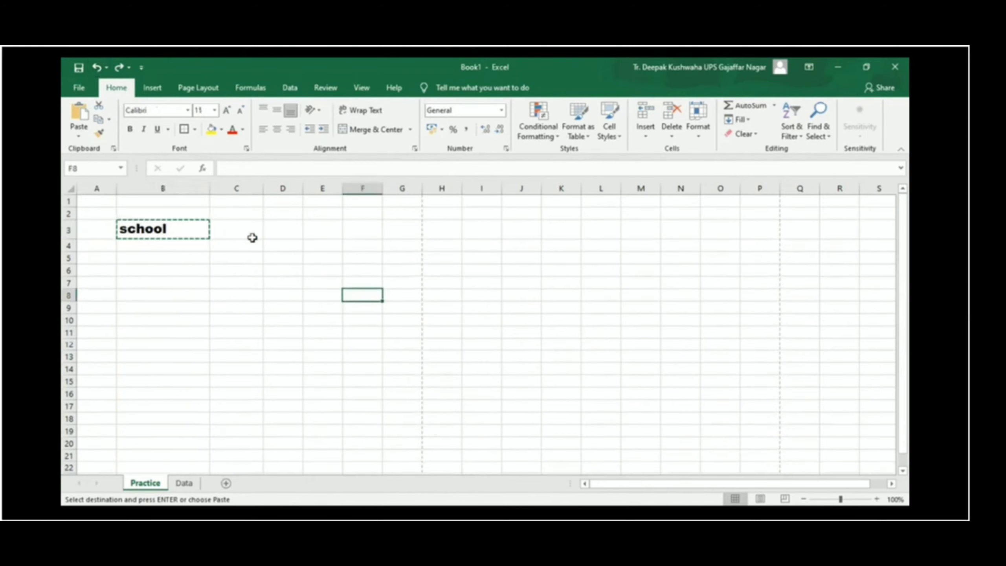
pyautogui.rightClick(253, 238)
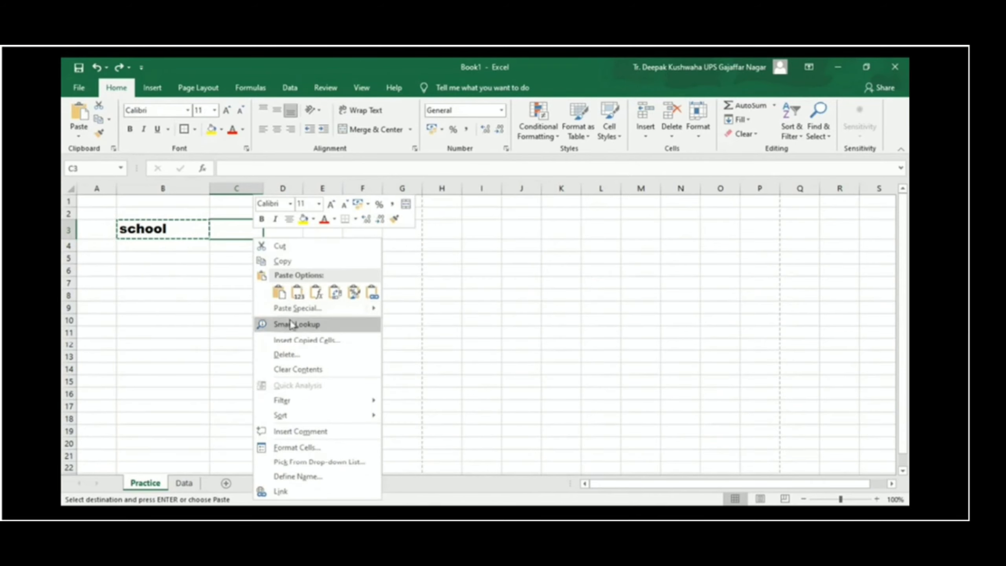
pyautogui.click(280, 293)
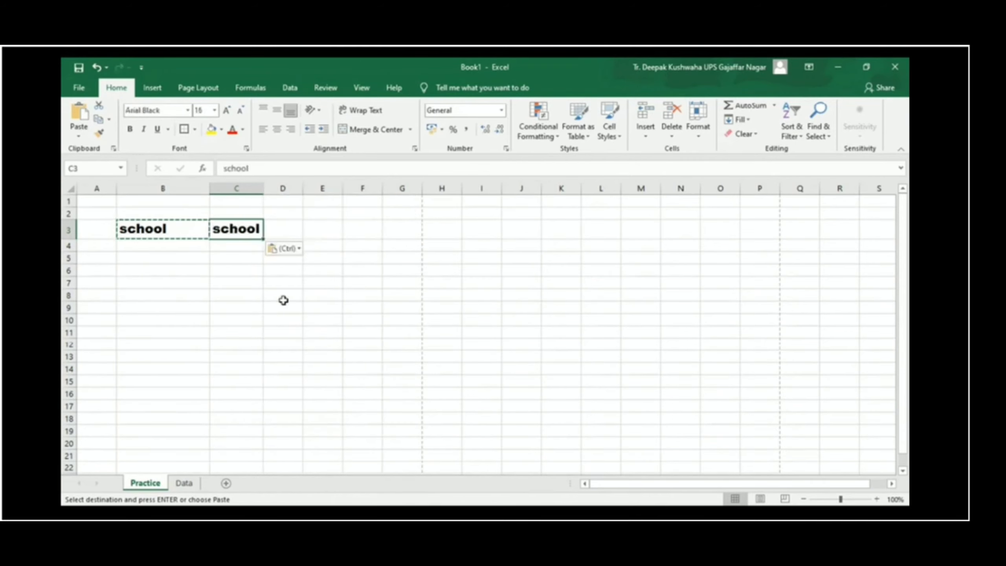
# Clear the original "school" text from cell B3, keeping the copy in C3.
pyautogui.click(220, 268)
pyautogui.click(187, 233)
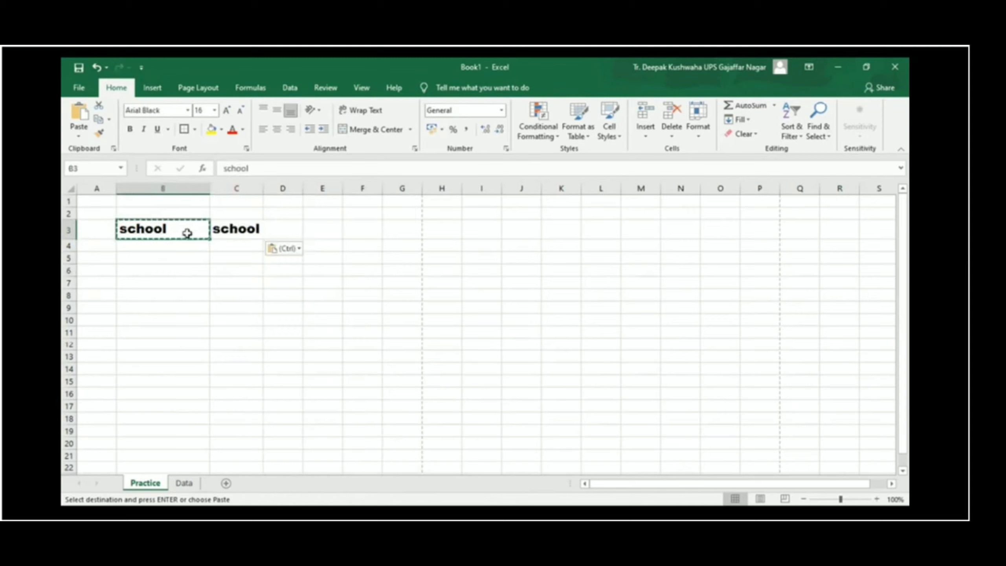
pyautogui.press('Delete')
# Fill the "school" text from C3 down to C18, and extend it across and up to cover C1:G3.
pyautogui.click(243, 230)
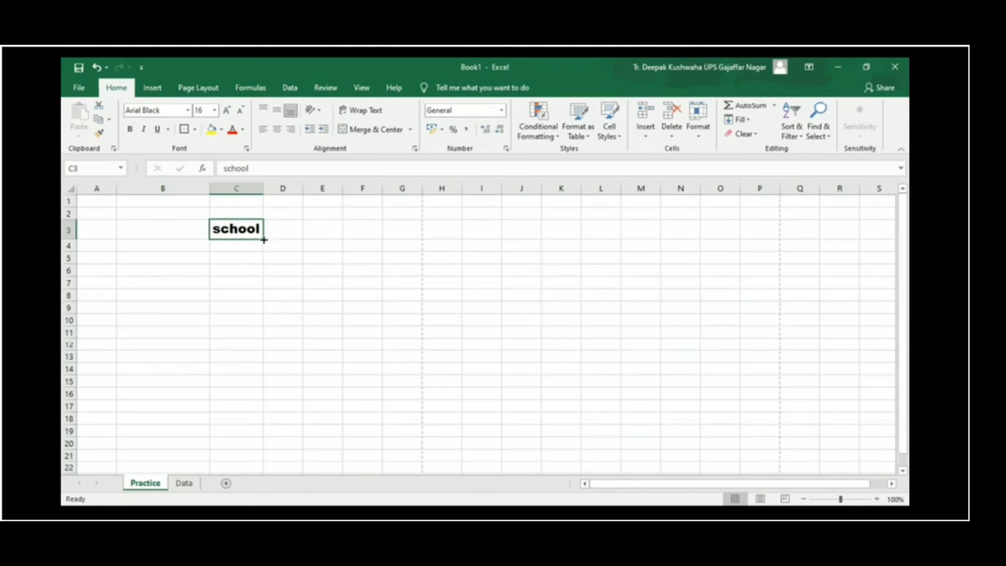
pyautogui.moveTo(263, 240); pyautogui.dragTo(264, 240)
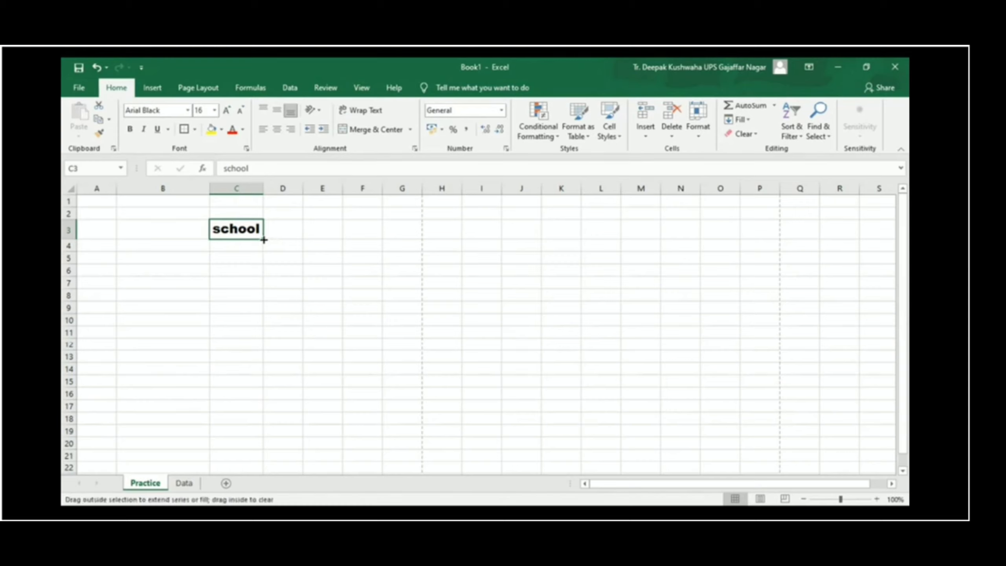
pyautogui.moveTo(264, 243); pyautogui.dragTo(256, 426)
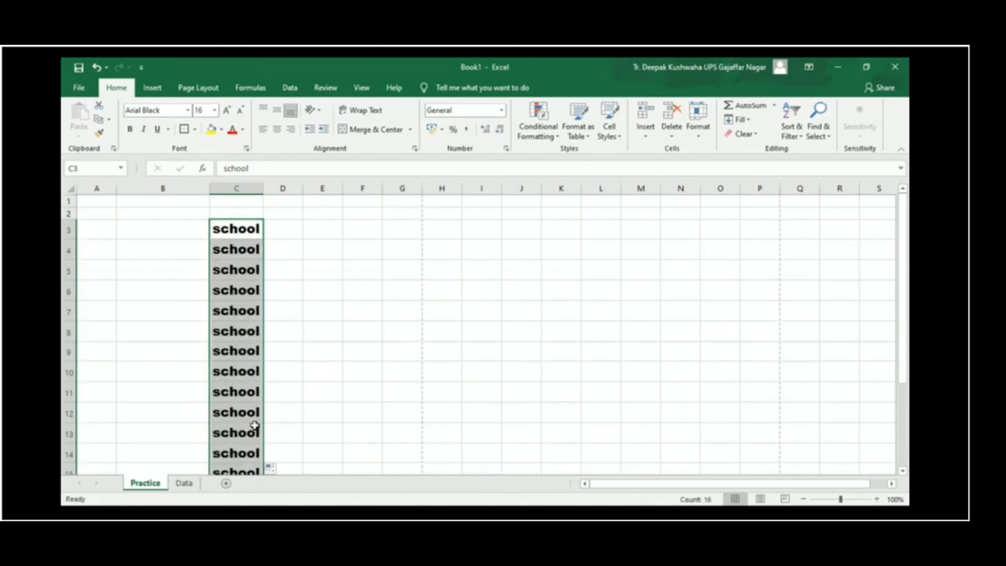
pyautogui.click(246, 232)
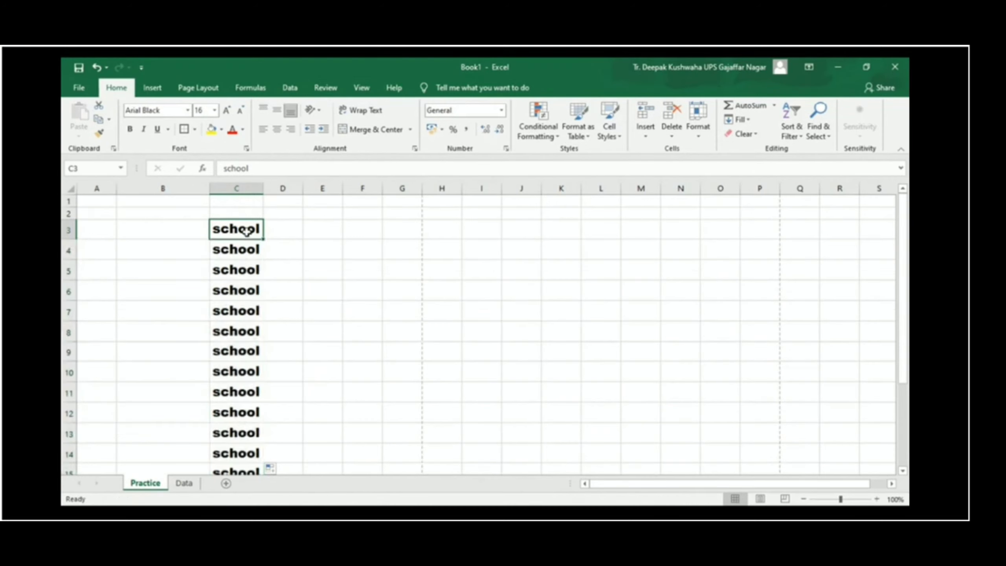
pyautogui.moveTo(265, 239); pyautogui.dragTo(418, 197)
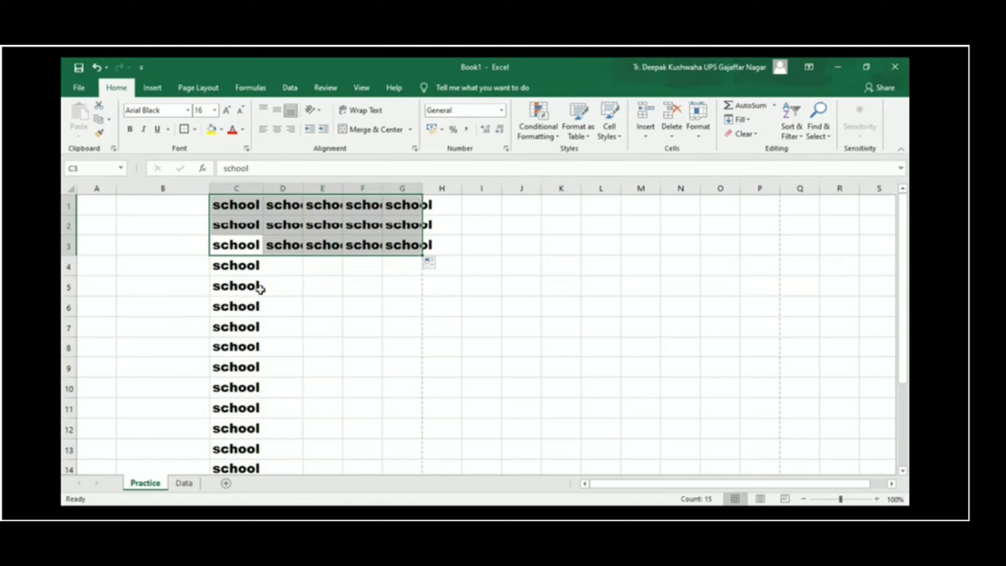
# On the Data sheet, enter 1 in A2 under SN and fill it down to A22.
pyautogui.click(184, 483)
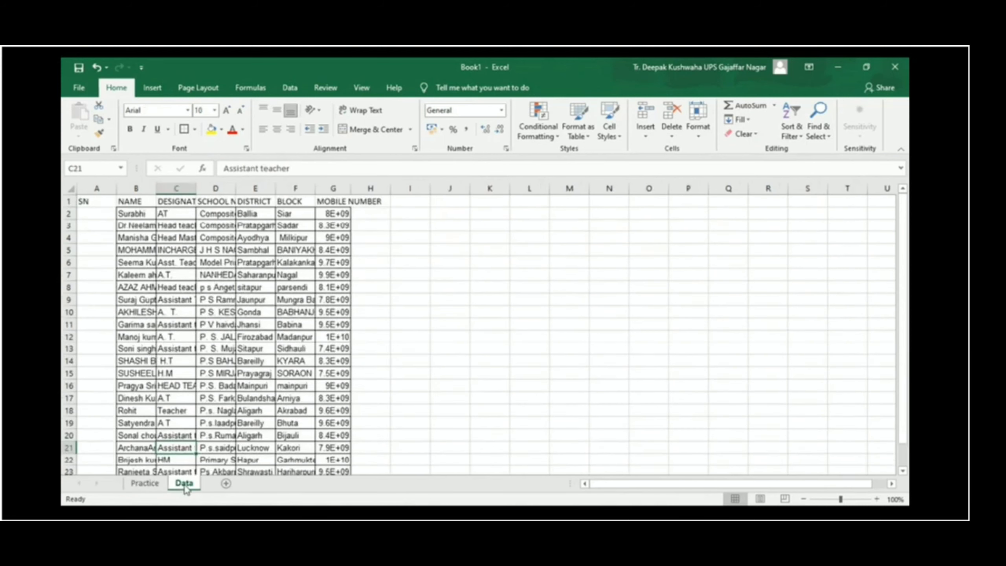
pyautogui.click(104, 214)
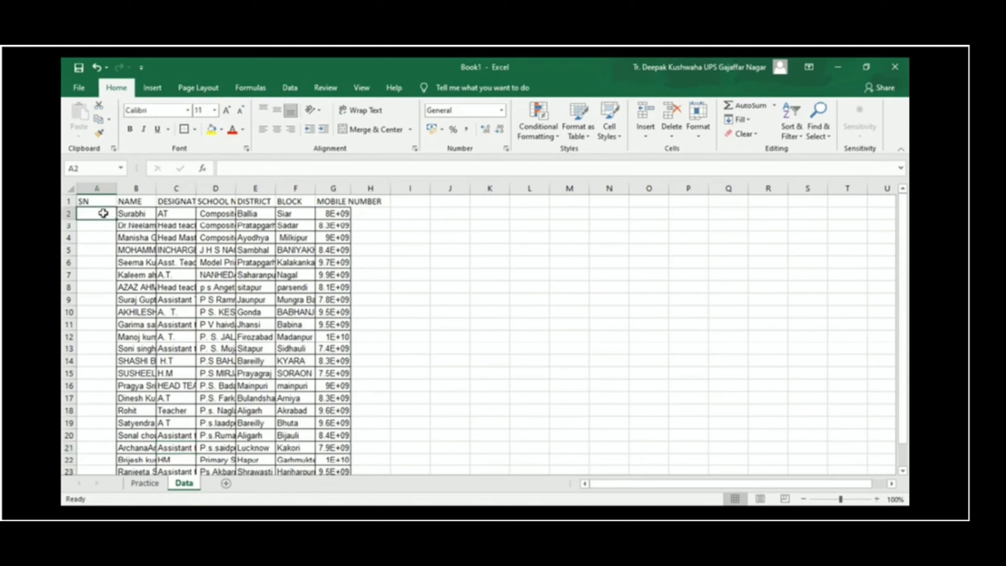
pyautogui.write('1')
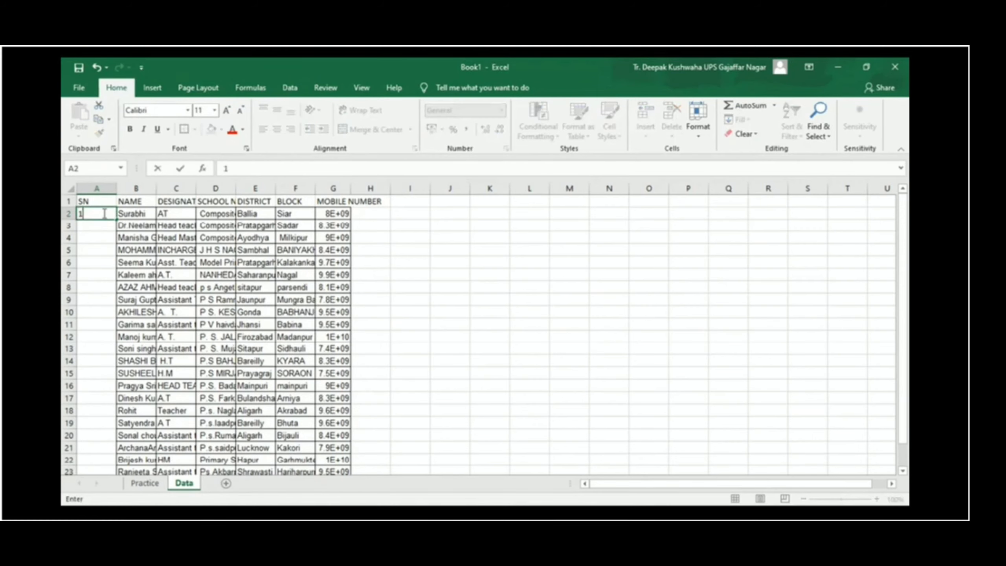
pyautogui.press('Return')
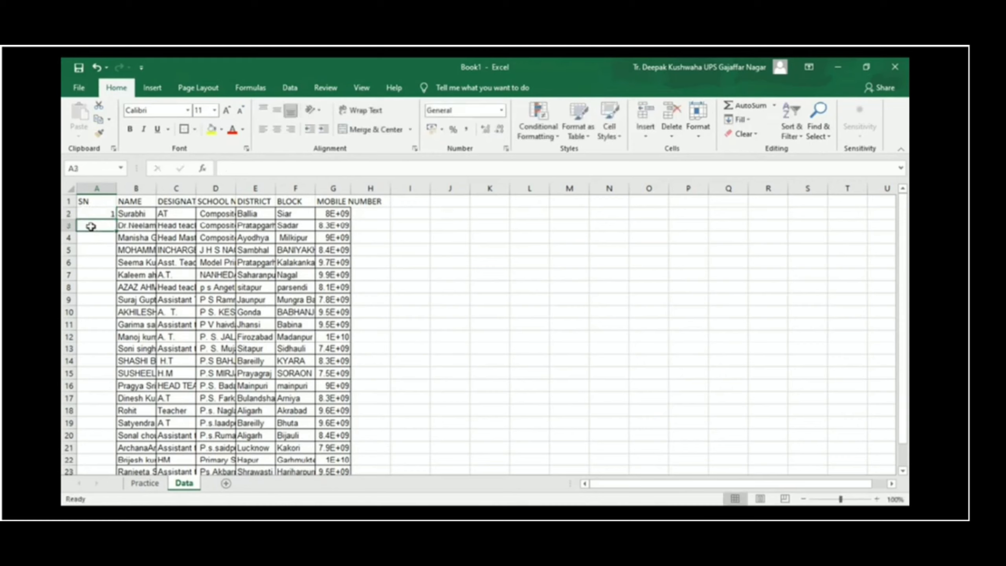
pyautogui.click(103, 214)
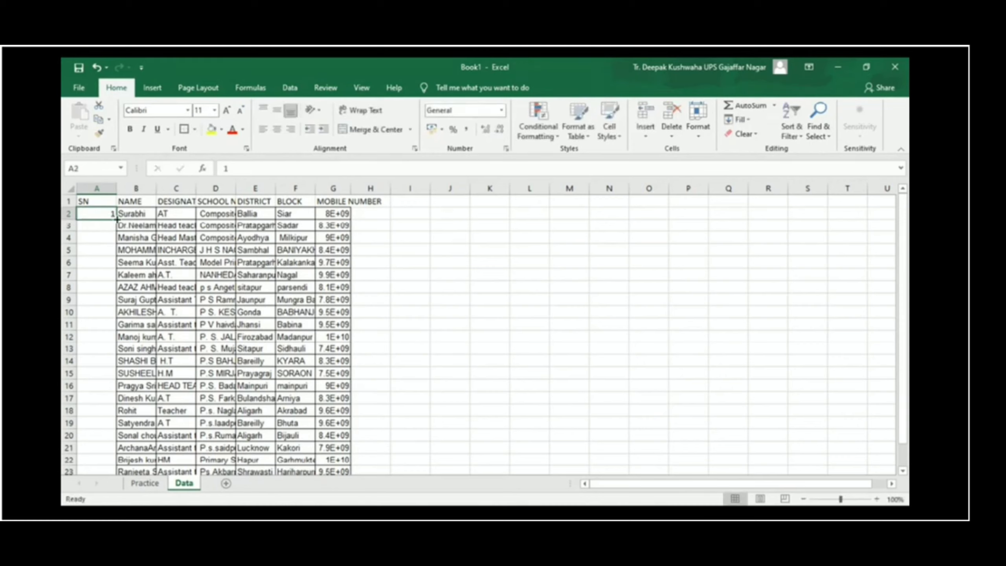
pyautogui.moveTo(116, 219); pyautogui.dragTo(115, 466)
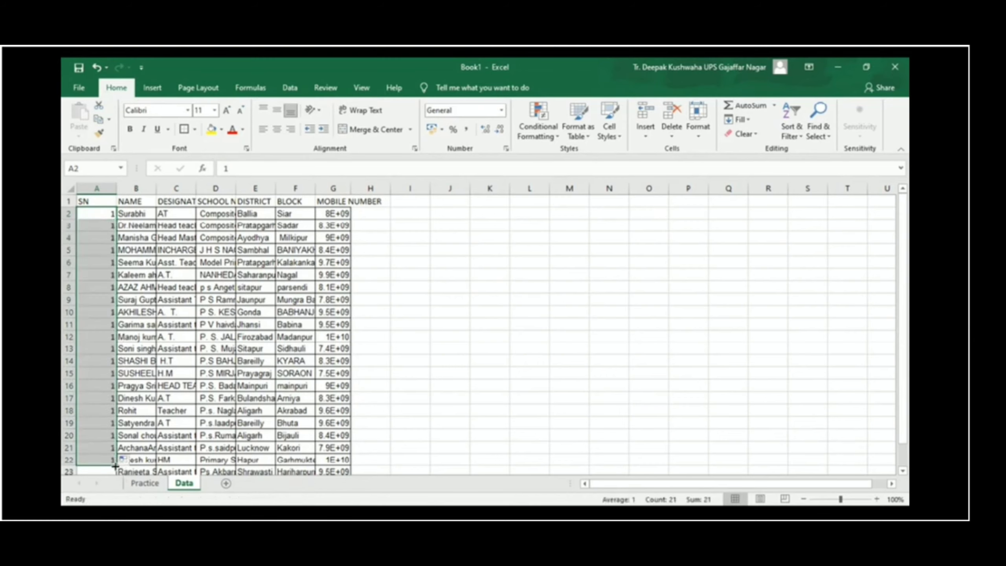
# Enter 2 in A3 and extend the series from A2:A3 down the SN column to A24.
pyautogui.click(102, 213)
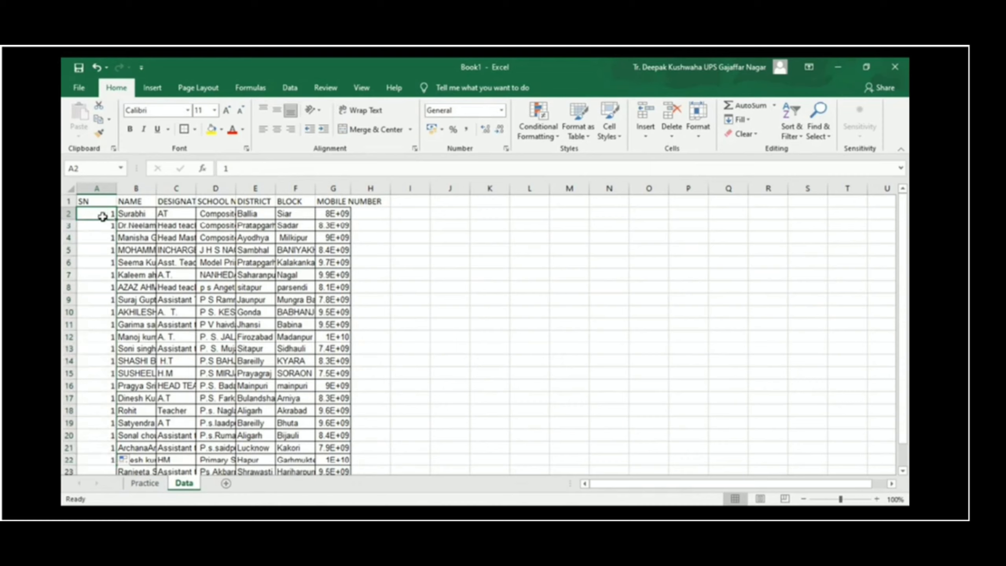
pyautogui.click(102, 226)
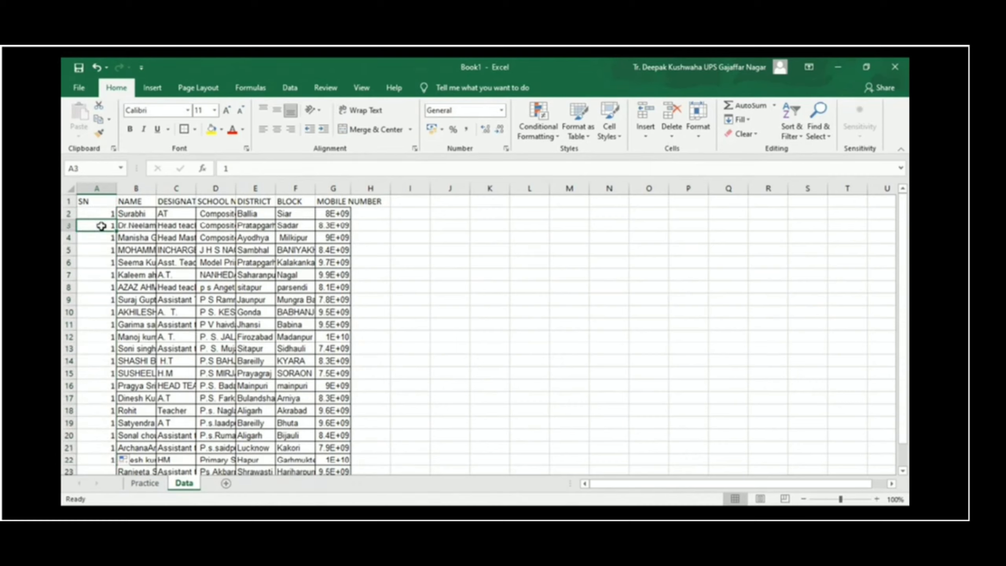
pyautogui.write('2')
pyautogui.click(105, 213)
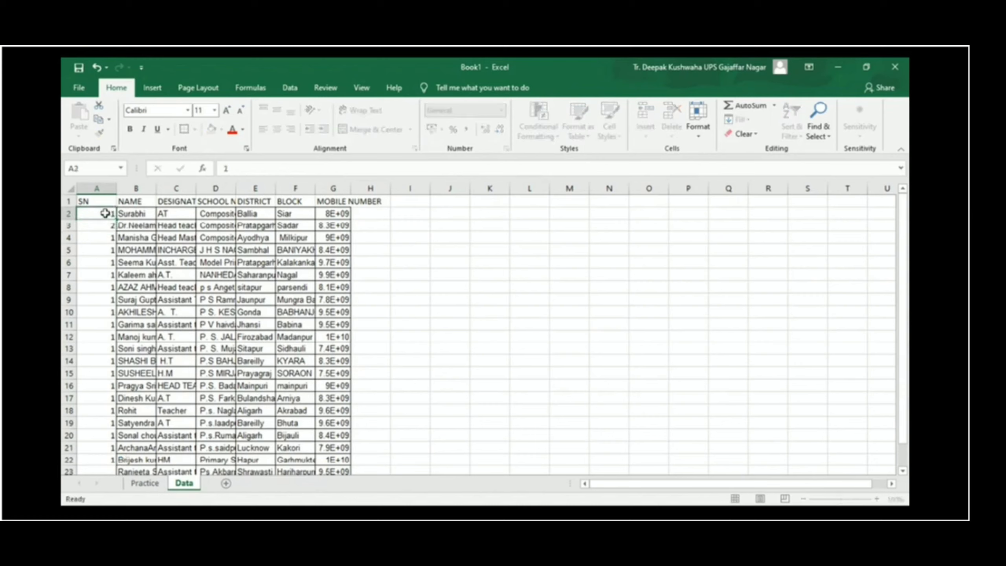
pyautogui.moveTo(104, 213); pyautogui.dragTo(105, 226)
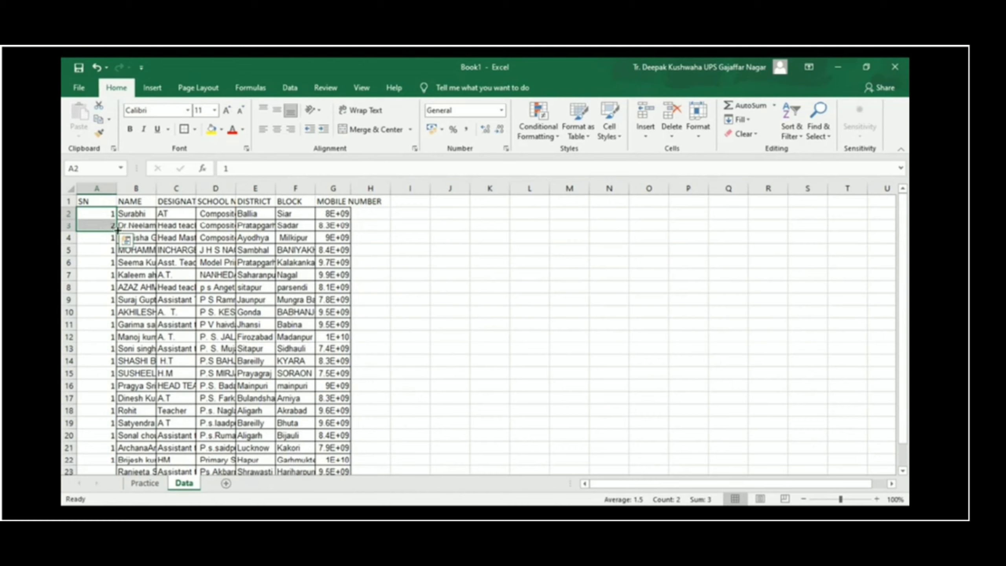
pyautogui.moveTo(116, 231); pyautogui.dragTo(109, 454)
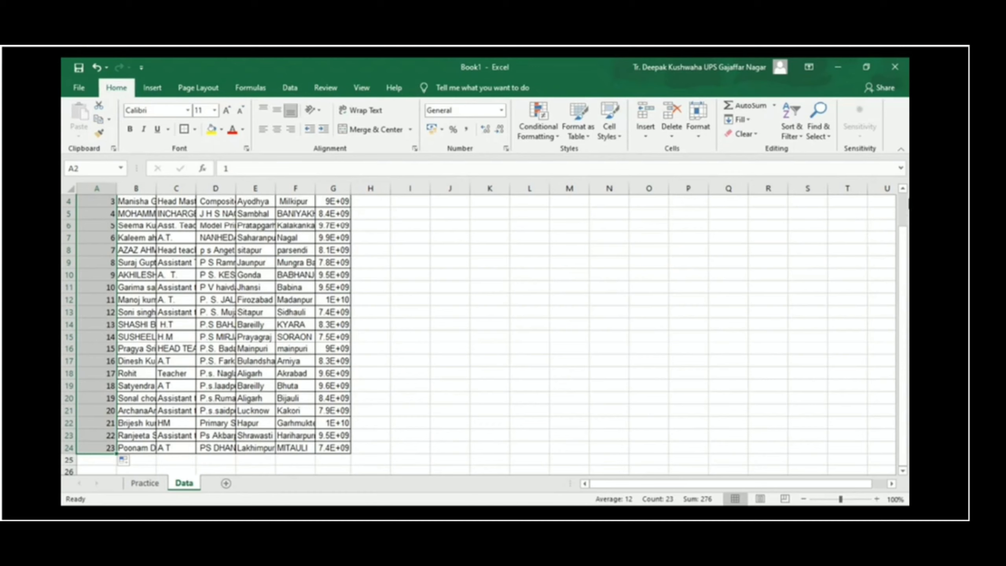
# Center the serial numbers in A2:A24 horizontally.
pyautogui.click(903, 189)
pyautogui.click(903, 189)
pyautogui.click(903, 190)
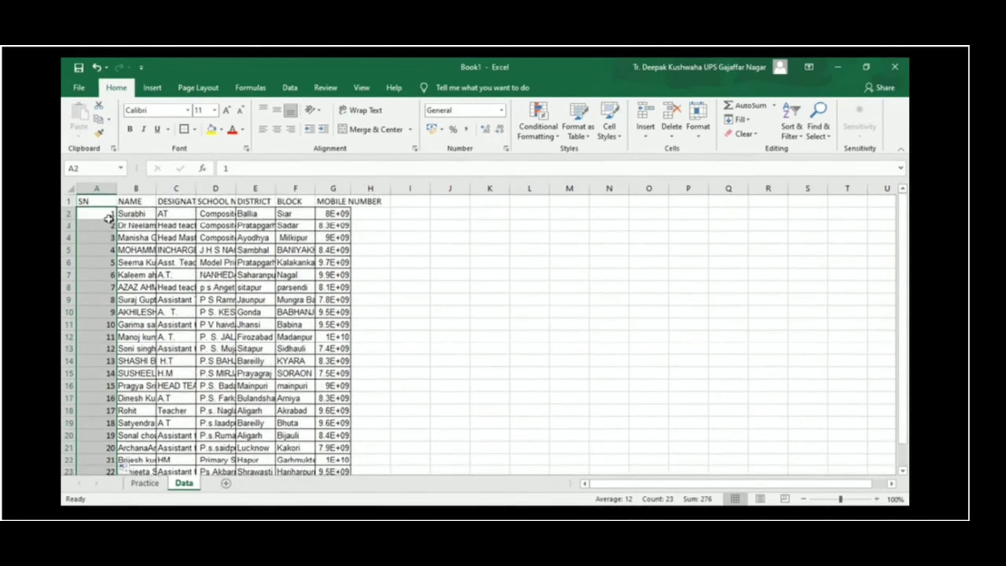
pyautogui.click(279, 131)
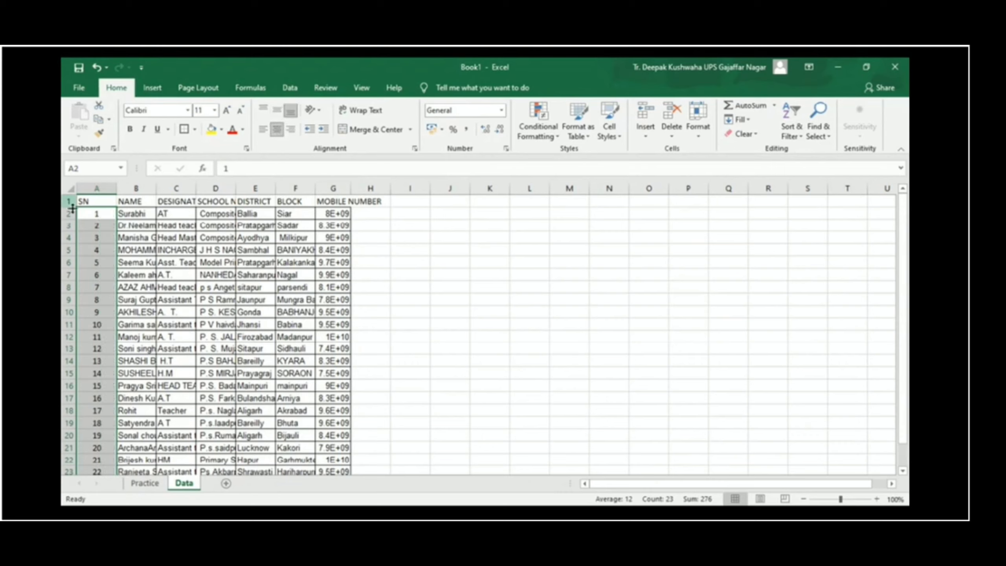
# Clear all the serial numbers below the SN heading.
pyautogui.click(95, 216)
pyautogui.moveTo(97, 216); pyautogui.dragTo(102, 499)
pyautogui.press('Delete')
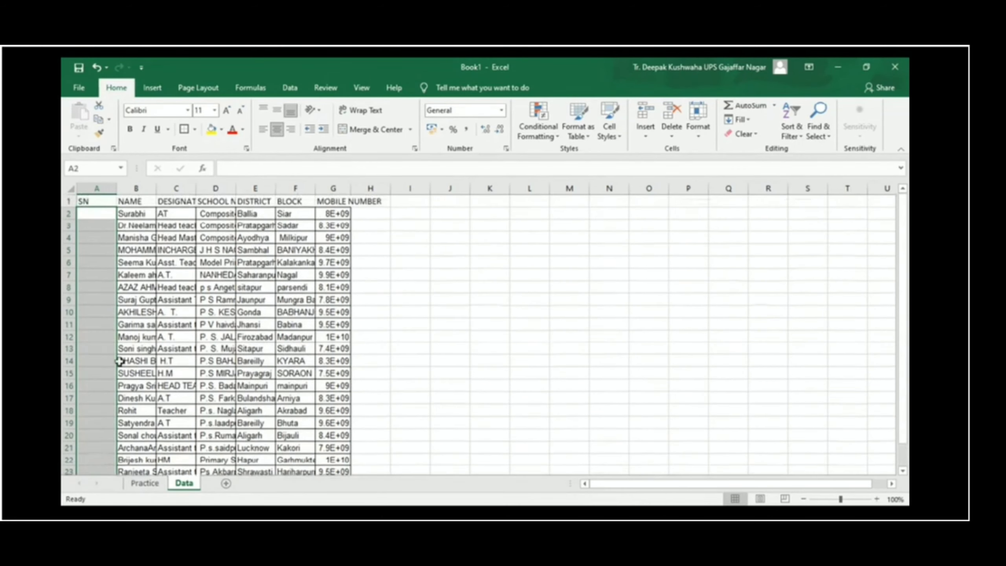
# Enter 1 in A2 and 2 in A3, and auto-fill the series down to the table's last row.
pyautogui.click(96, 214)
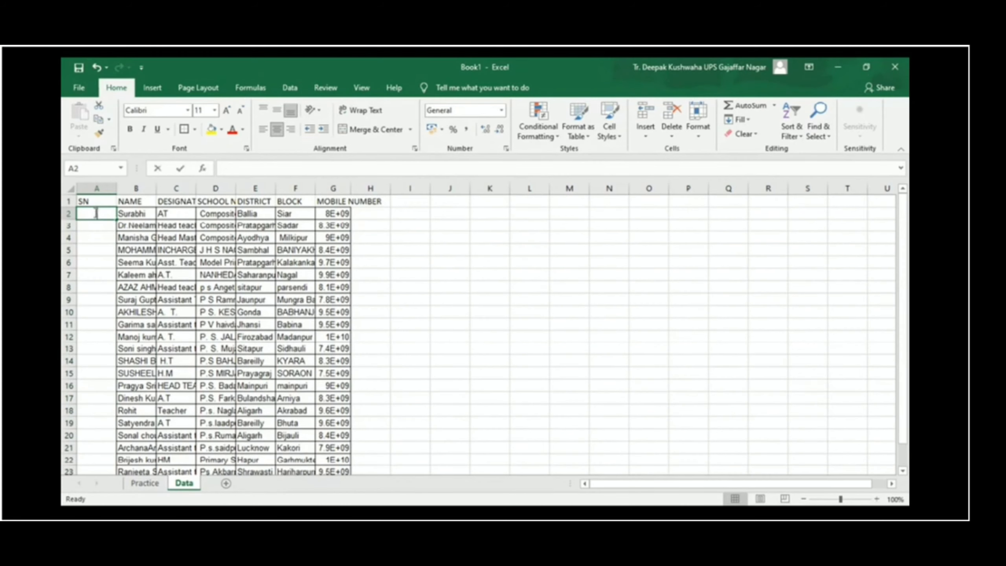
pyautogui.write('1')
pyautogui.click(96, 226)
pyautogui.write('2')
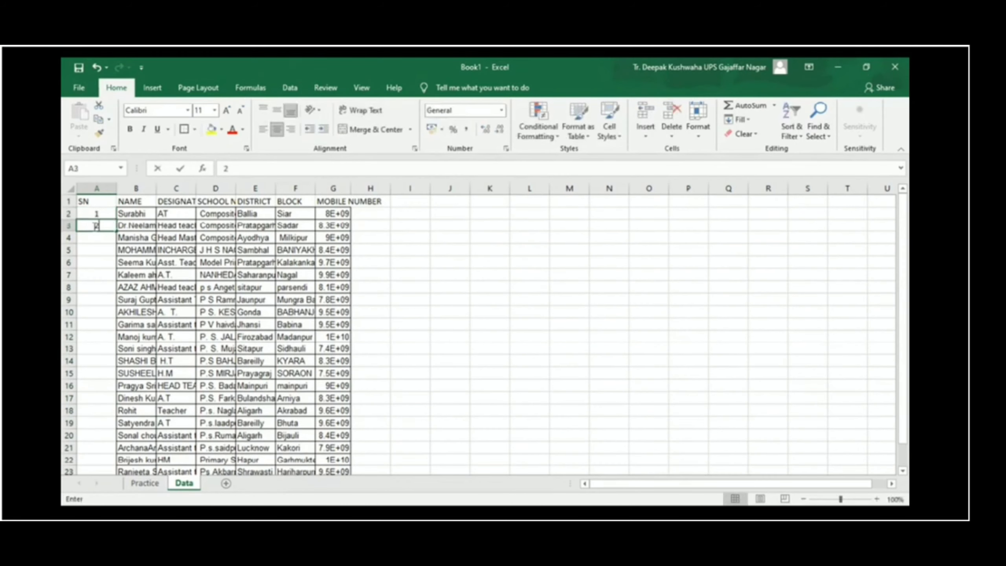
pyautogui.moveTo(98, 211); pyautogui.dragTo(103, 225)
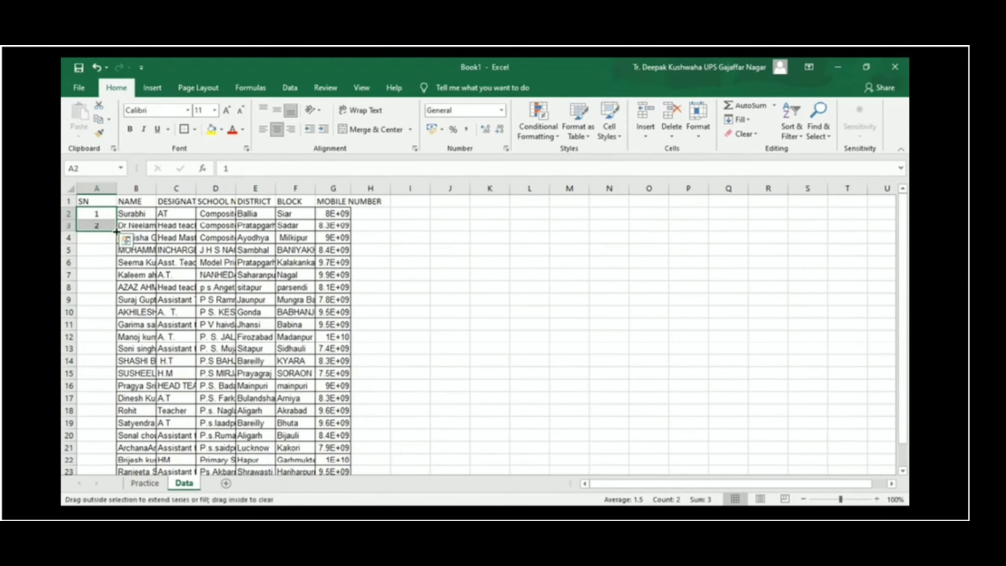
pyautogui.doubleClick(117, 232)
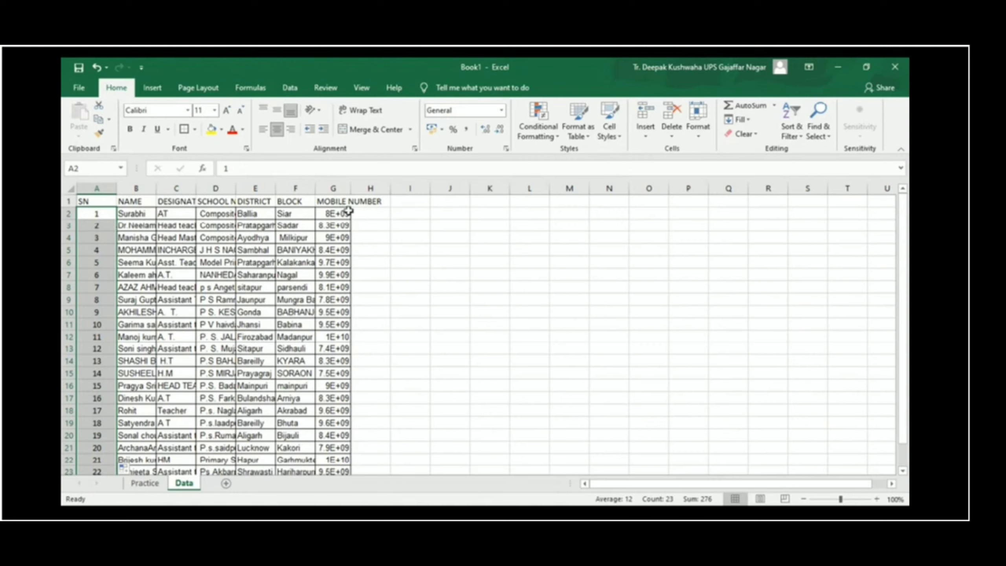
# Apply the Short Date number format to the empty cell J2.
pyautogui.click(448, 213)
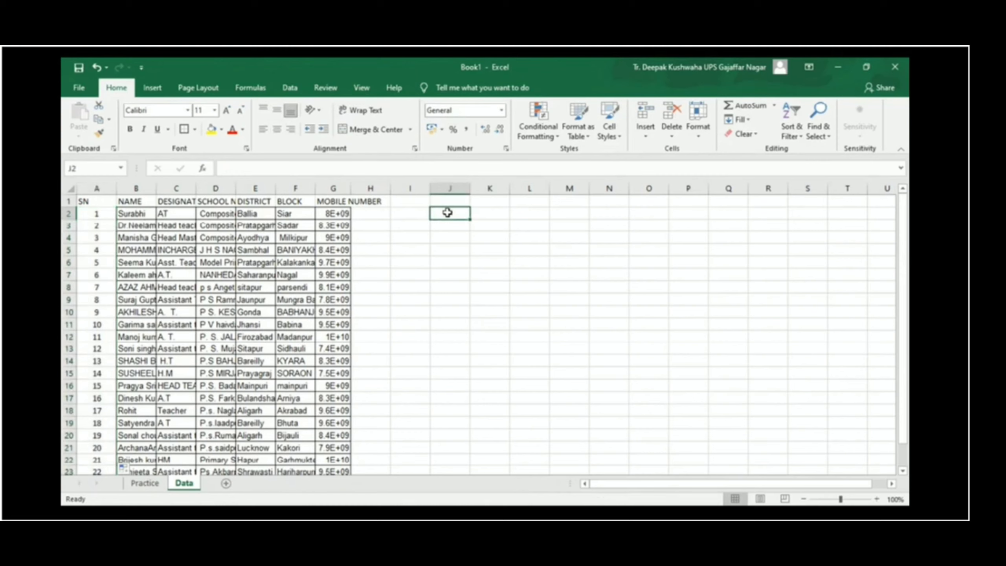
pyautogui.rightClick(448, 214)
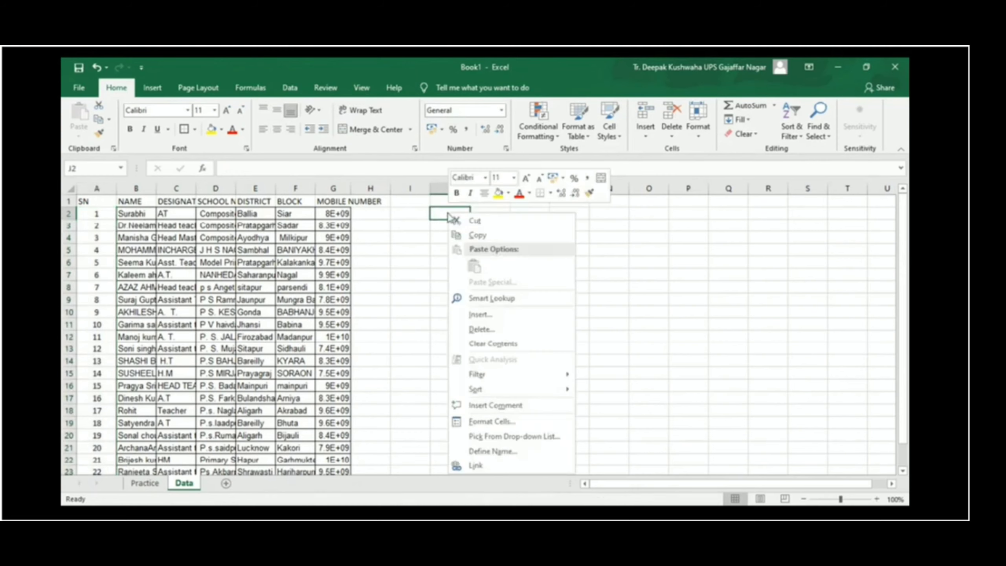
pyautogui.click(502, 113)
pyautogui.click(502, 114)
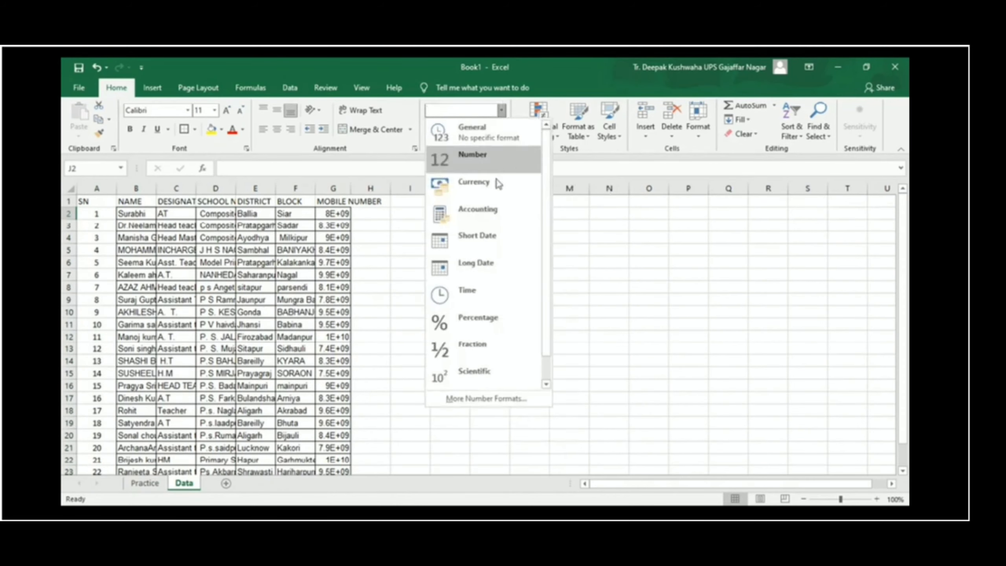
pyautogui.click(489, 241)
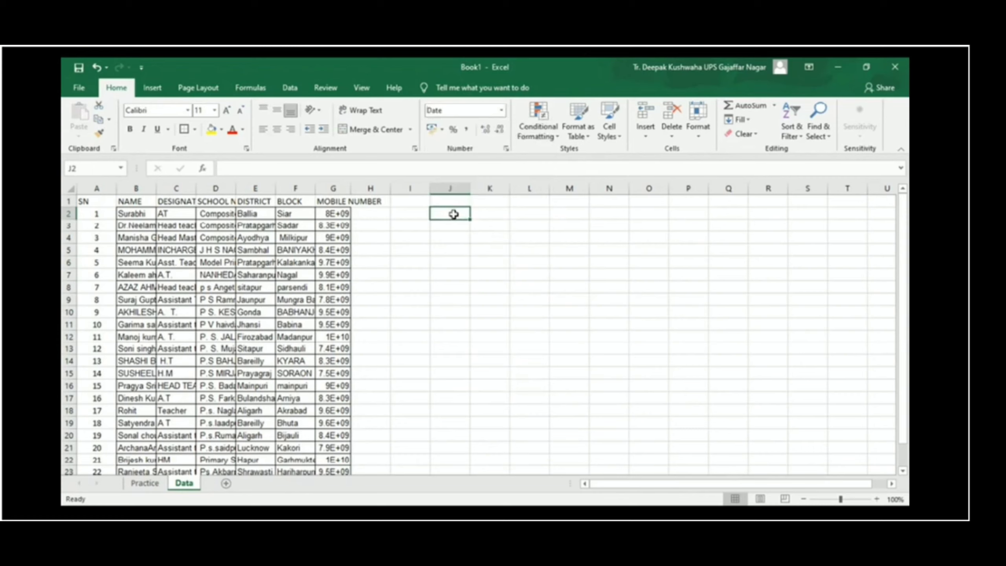
# Enter the date 18/01/2021 in cell J2 and reselect the cell.
pyautogui.write('1')
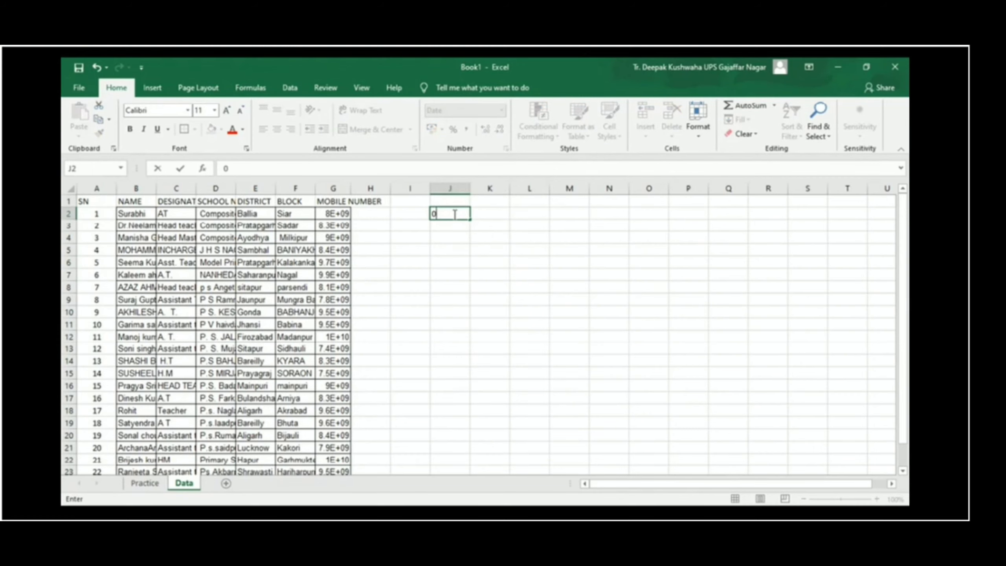
pyautogui.write('8/01/2021')
pyautogui.press('Return')
pyautogui.click(464, 215)
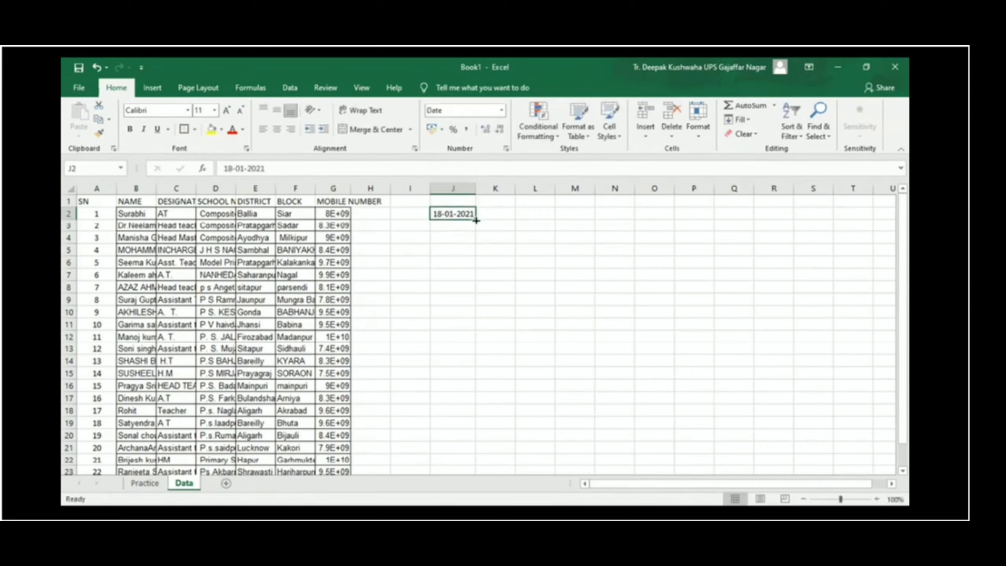
# Auto-fill the date series from J2 down to J22, and clear all the dates from column J.
pyautogui.moveTo(476, 220); pyautogui.dragTo(461, 467)
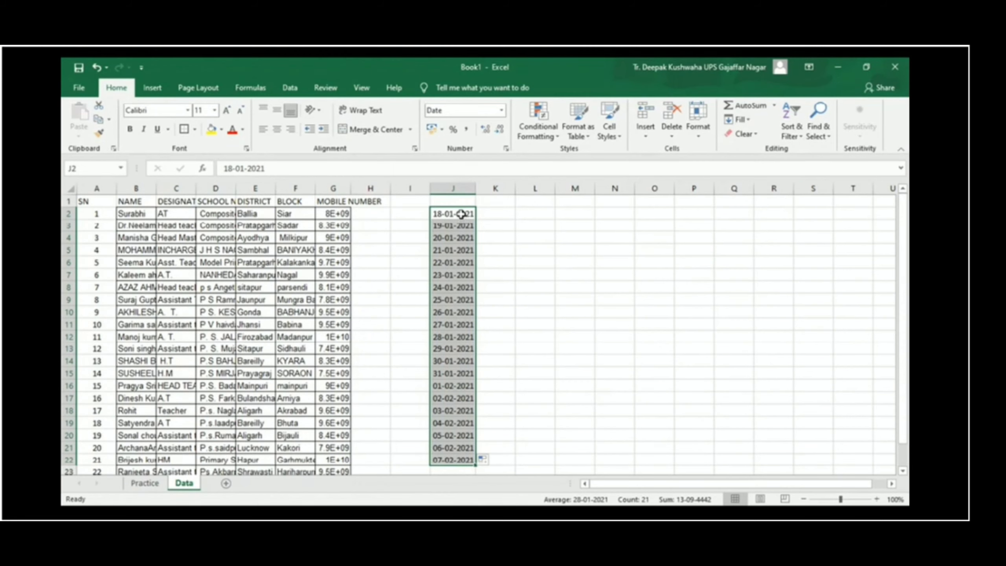
pyautogui.moveTo(459, 227); pyautogui.dragTo(453, 456)
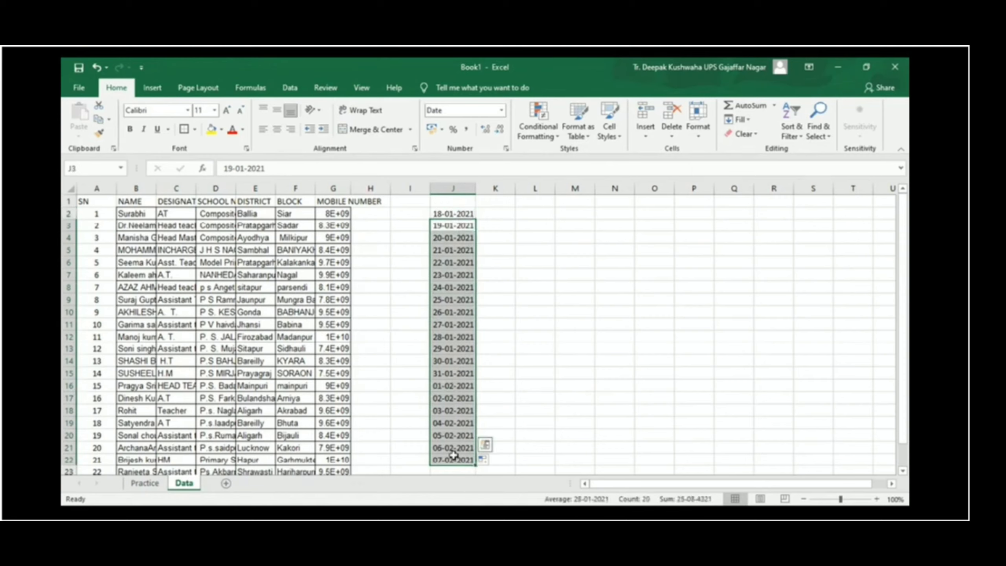
pyautogui.press('Delete')
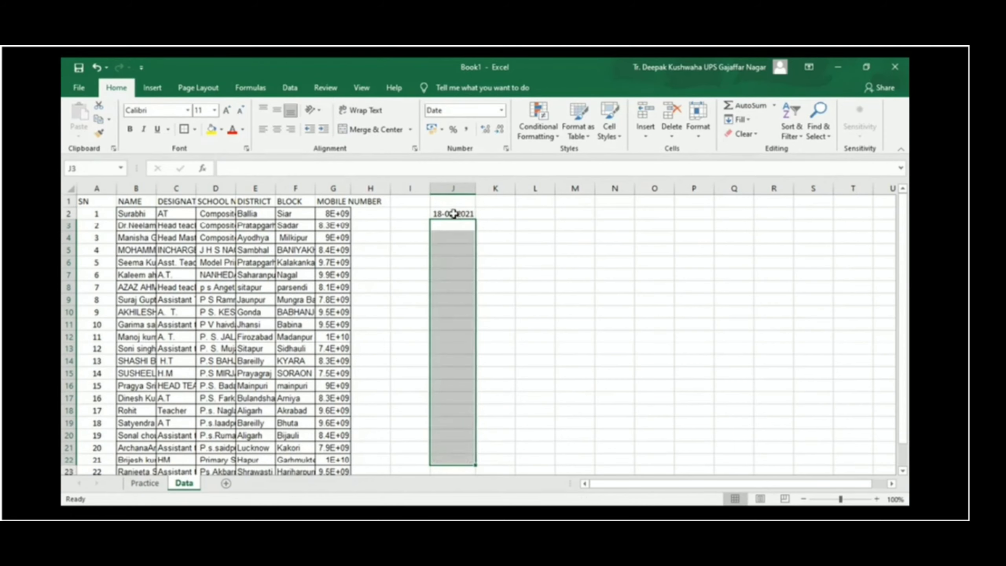
pyautogui.click(454, 214)
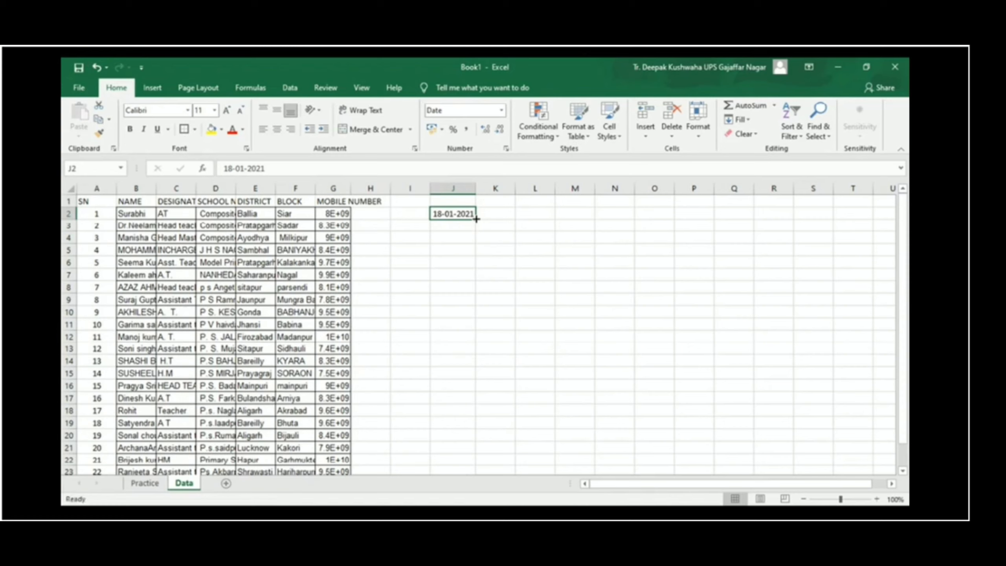
pyautogui.press('Delete')
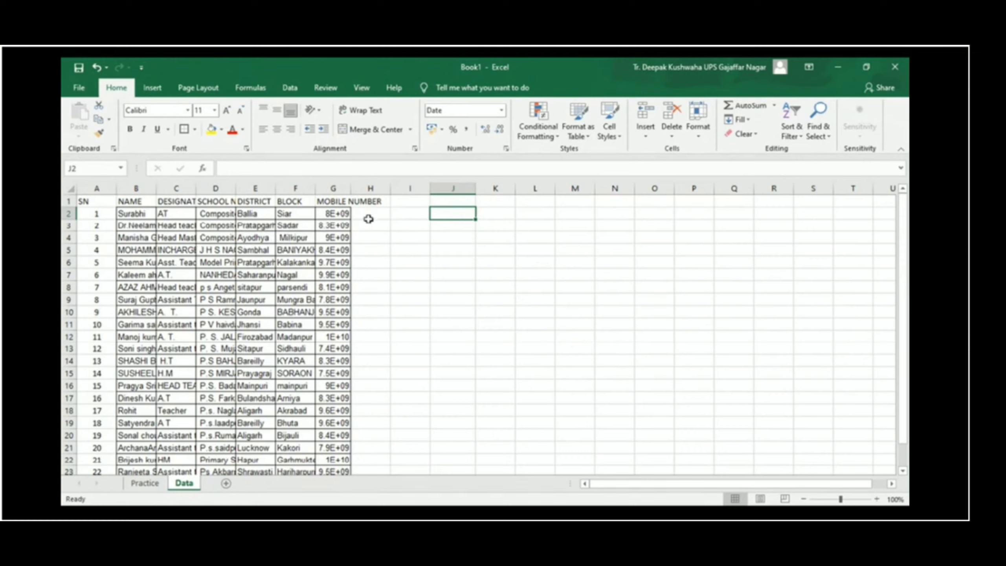
# Enter the first person's name from the NAME column in cells I2, I3 and I4, accepting the autocomplete suggestion for the repeats.
pyautogui.click(420, 211)
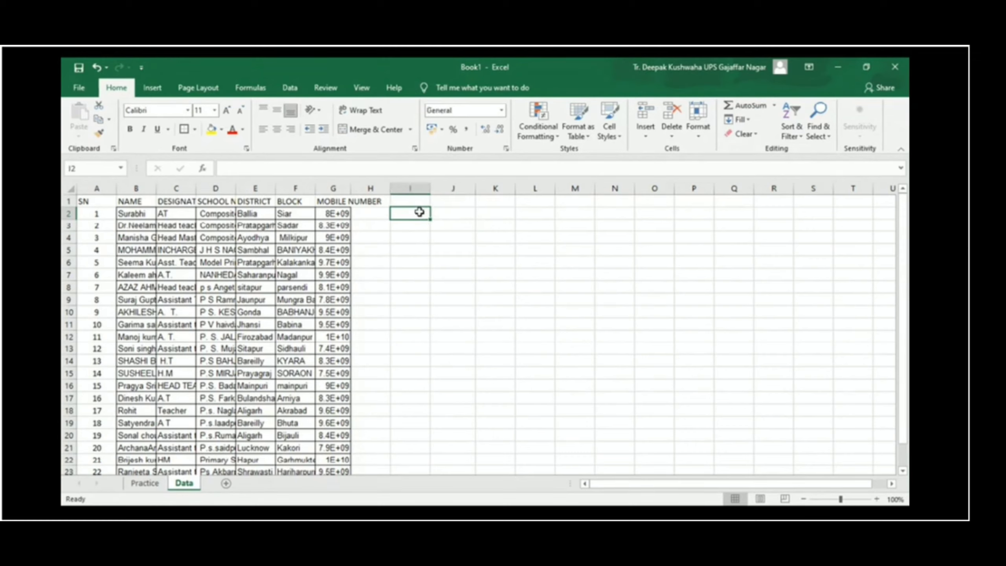
pyautogui.write('s')
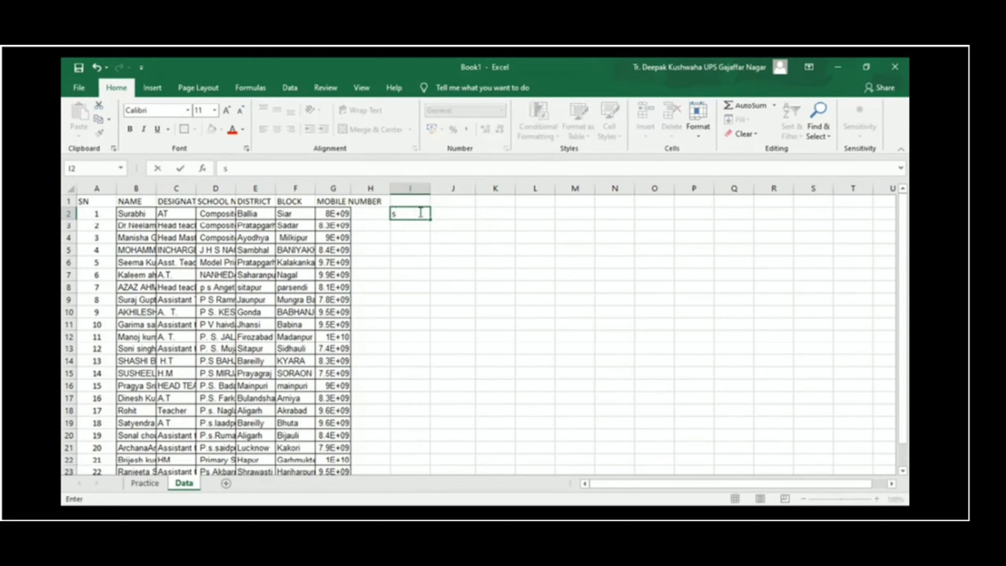
pyautogui.press('BackSpace')
pyautogui.write('Surabhi')
pyautogui.press('Return')
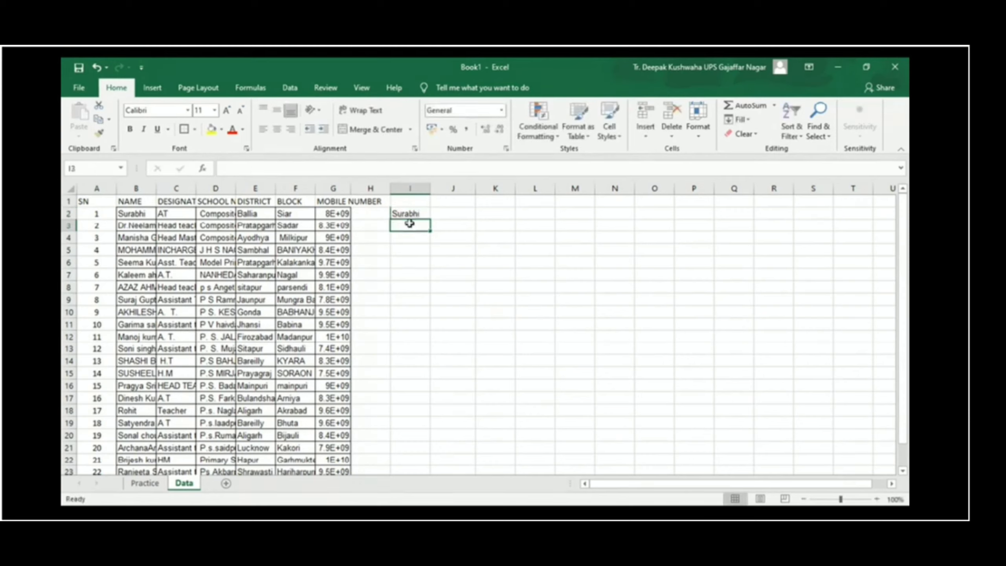
pyautogui.write('Surabhi')
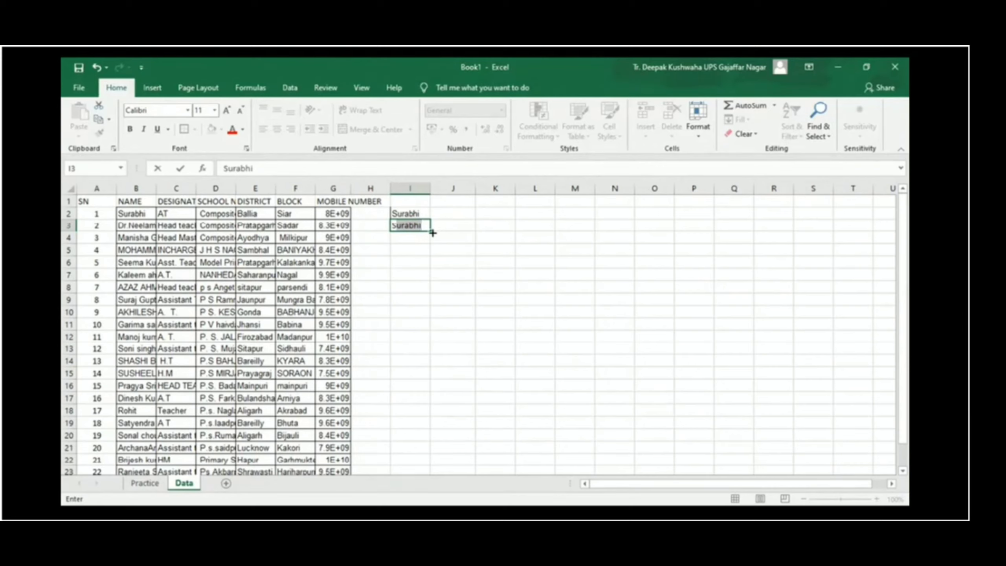
pyautogui.press('Return')
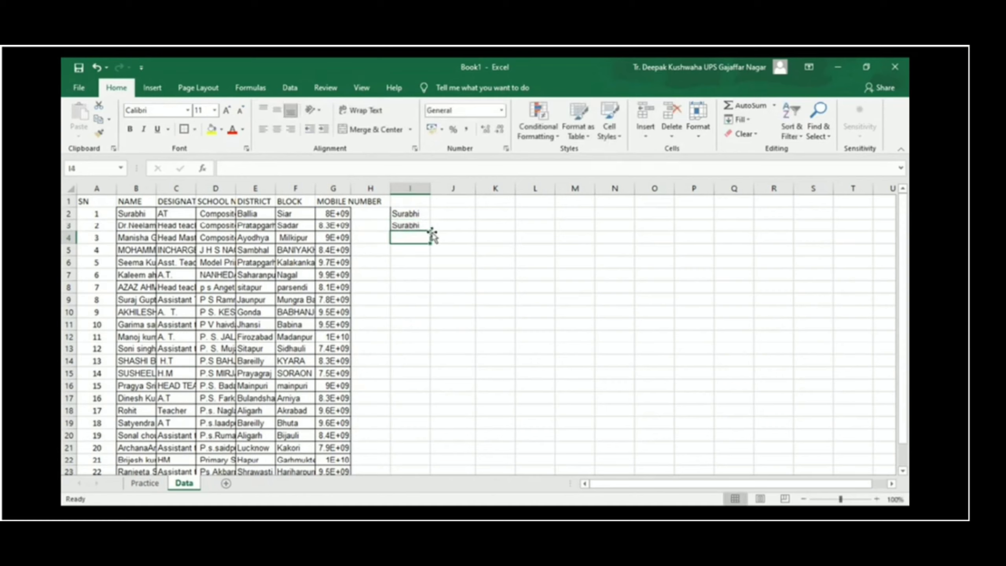
pyautogui.write('s')
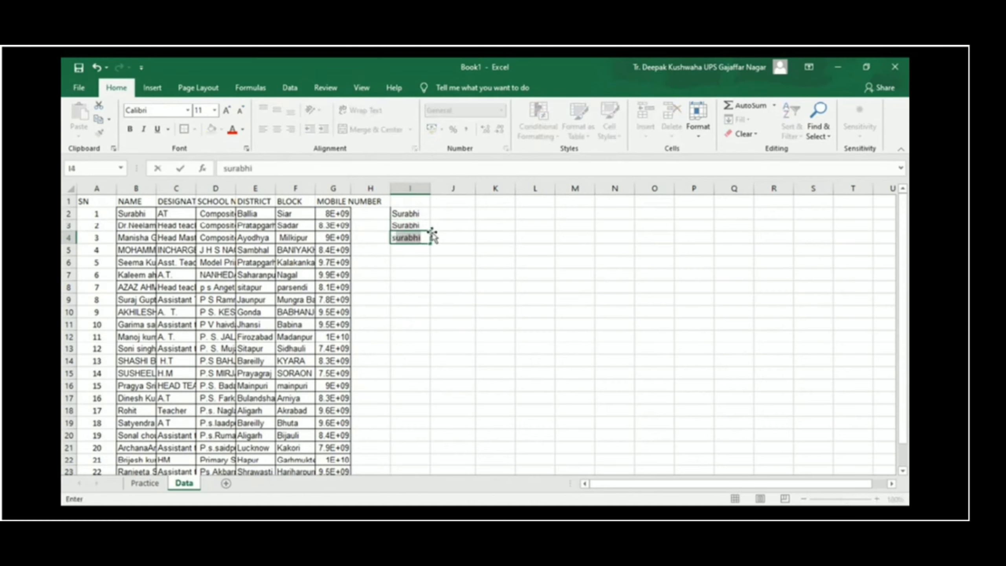
pyautogui.press('Return')
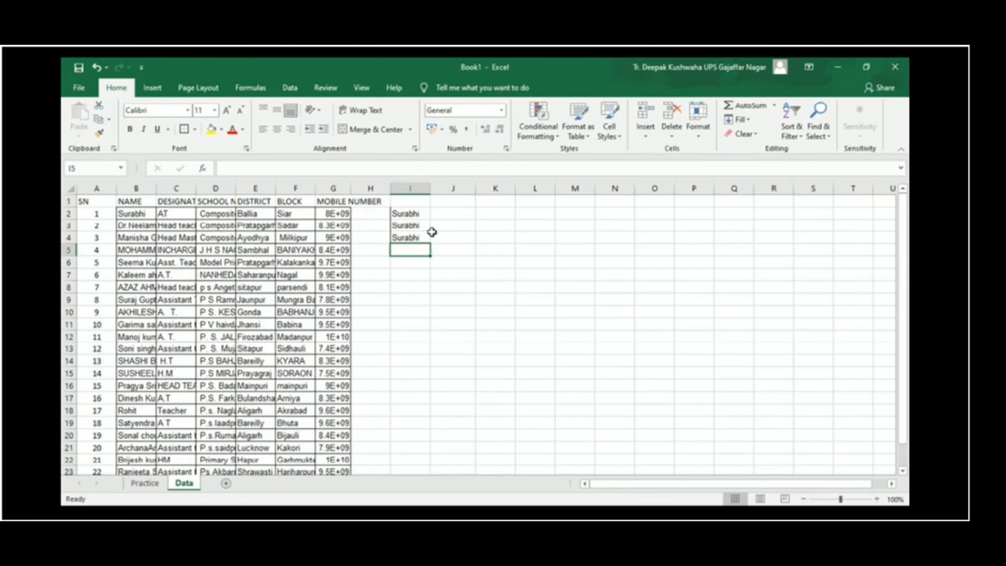
# Clear the repeated names in I2:I4 and deselect the range.
pyautogui.moveTo(414, 214); pyautogui.dragTo(415, 236)
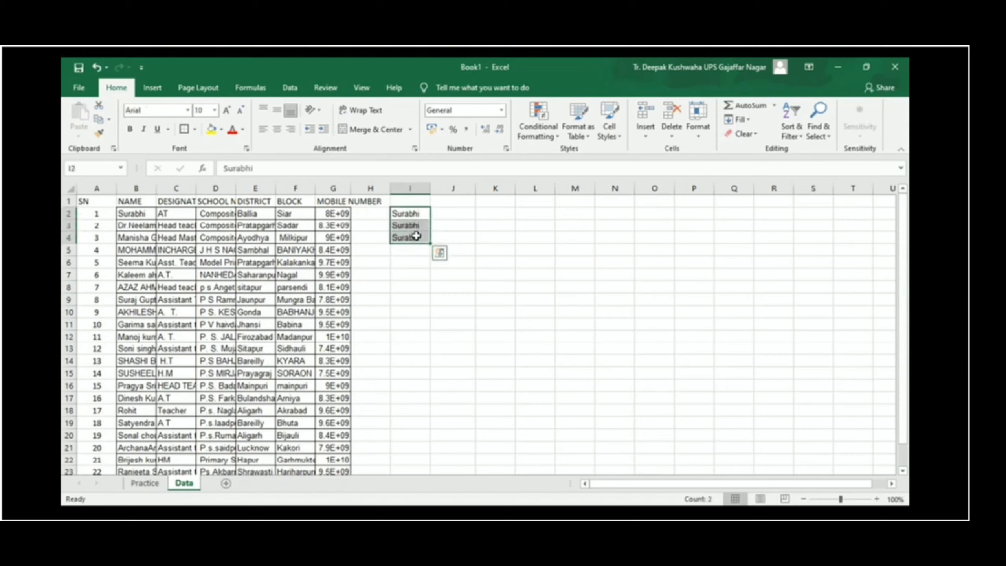
pyautogui.press('Delete')
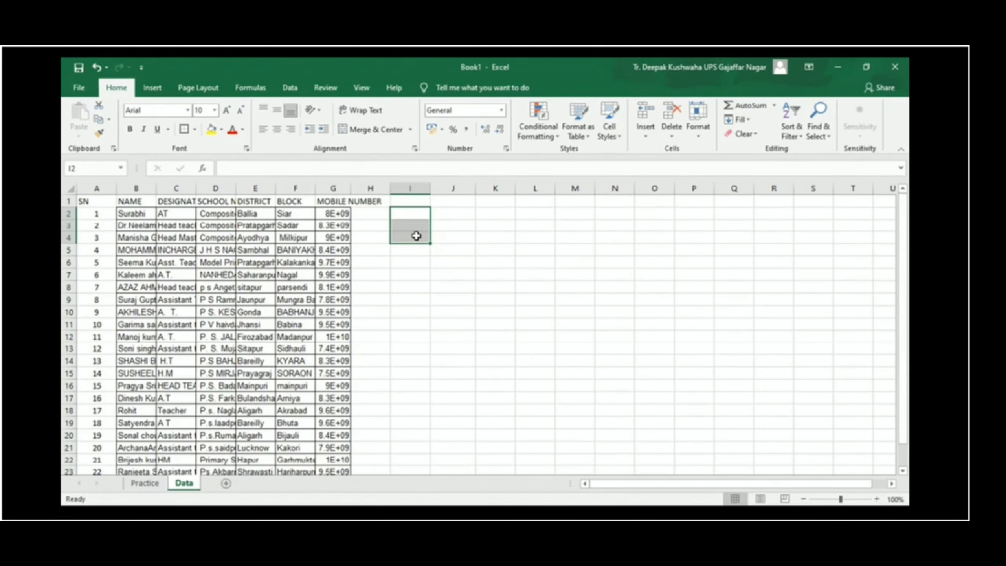
pyautogui.click(514, 266)
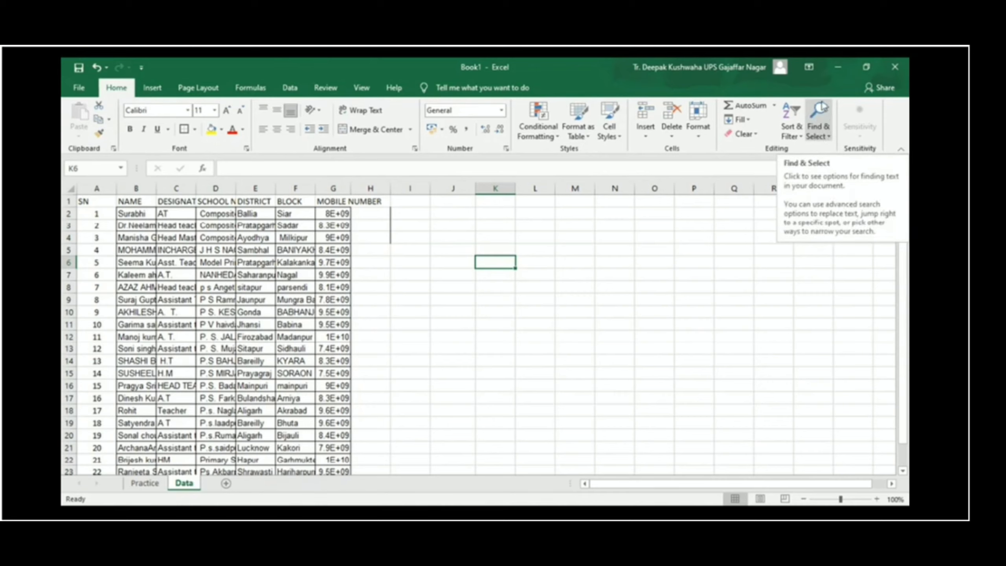
# Use Find and Replace to locate the person's name in B18 and replace it with a different name.
pyautogui.click(825, 135)
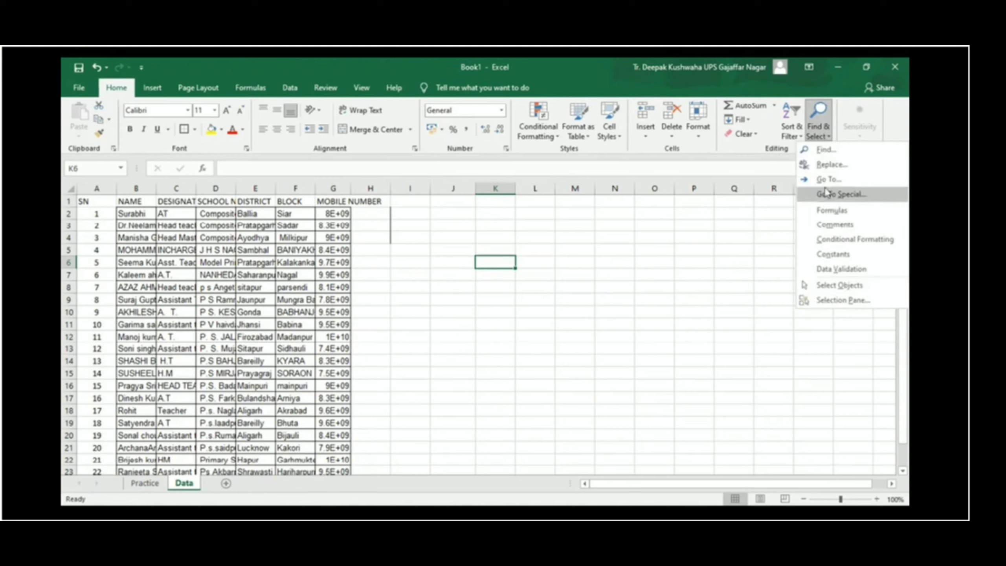
pyautogui.click(830, 153)
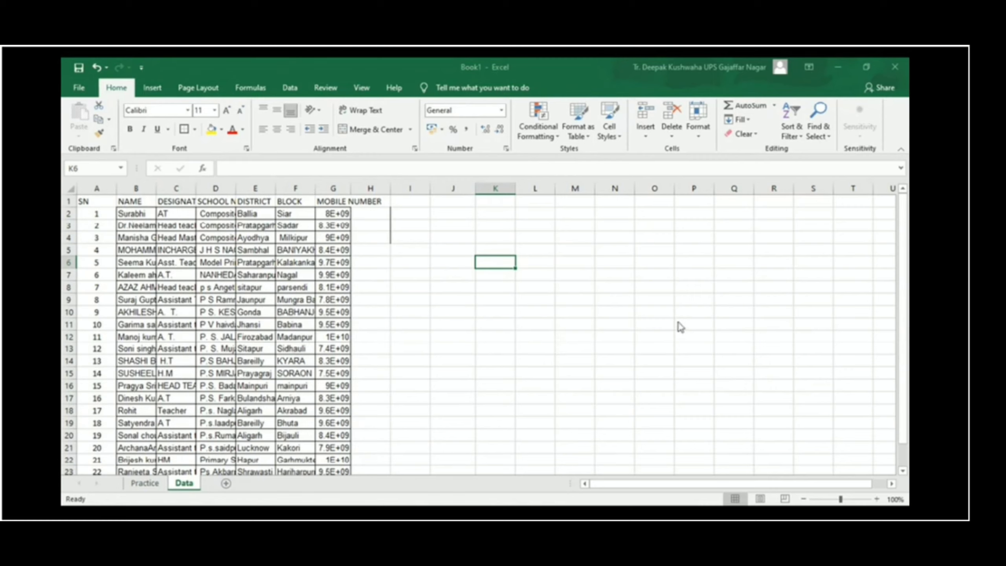
pyautogui.click(671, 331)
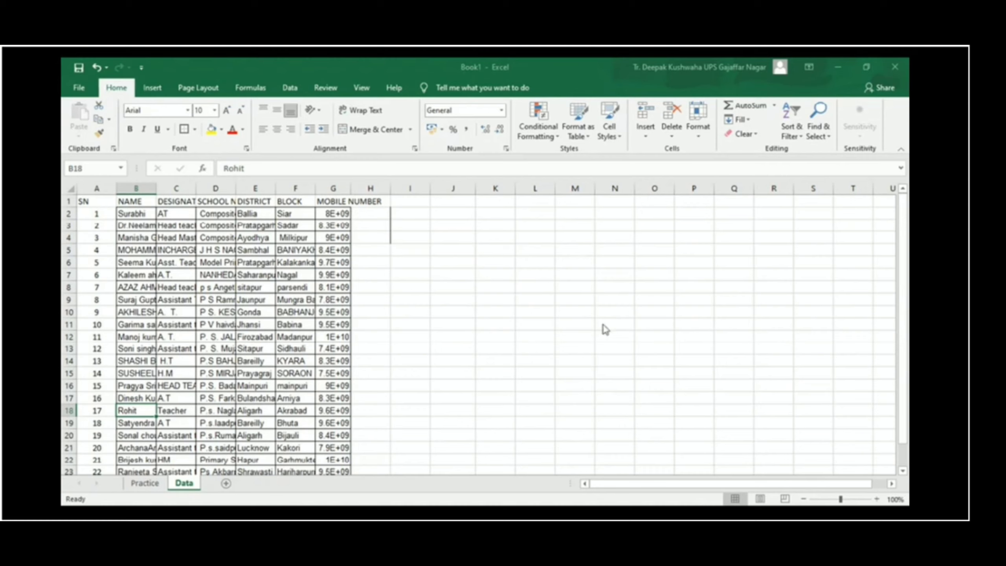
pyautogui.click(562, 332)
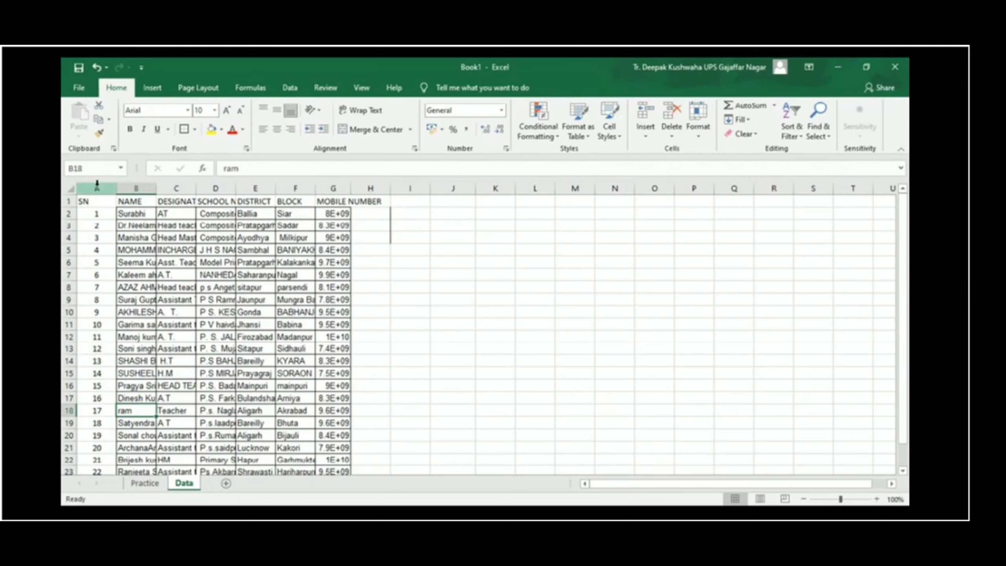
# Center the contents of the whole SN column horizontally.
pyautogui.click(97, 186)
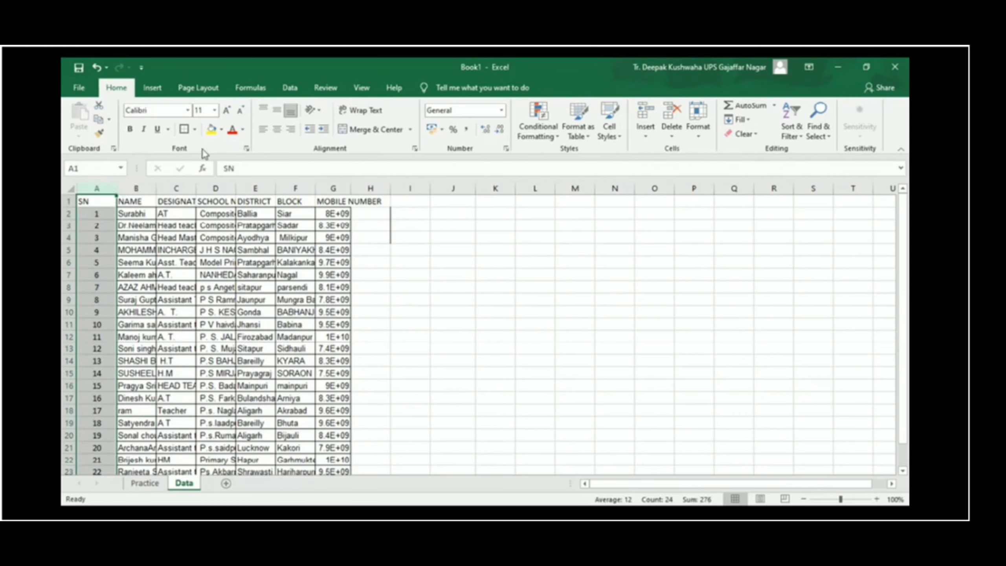
pyautogui.click(276, 131)
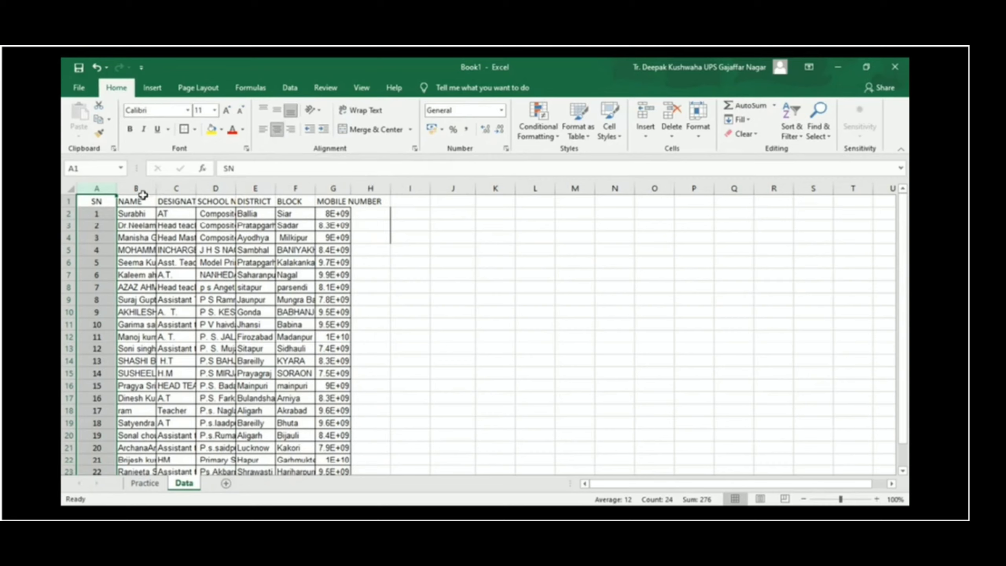
# Auto-fit the widths of the NAME and MOBILE NUMBER columns to their contents one by one, and undo both auto-fits.
pyautogui.click(137, 188)
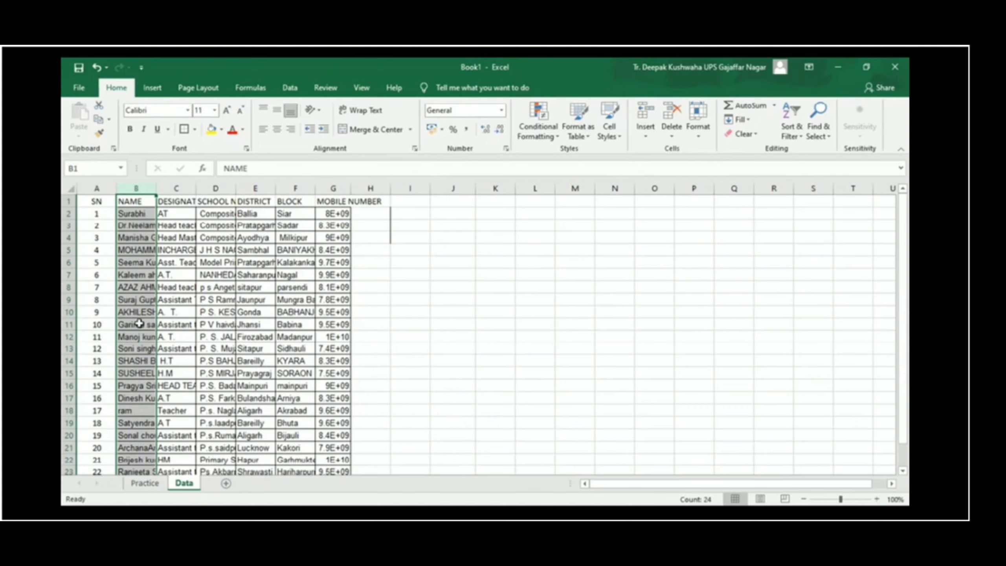
pyautogui.moveTo(155, 190)
pyautogui.mouseDown()
pyautogui.moveTo(253, 190)
pyautogui.moveTo(158, 186)
pyautogui.mouseUp()
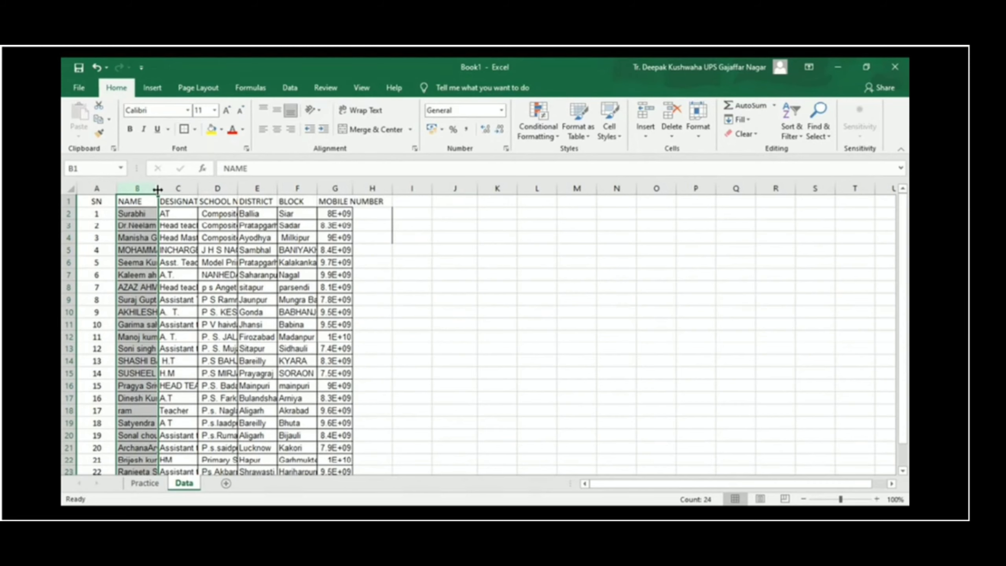
pyautogui.doubleClick(157, 189)
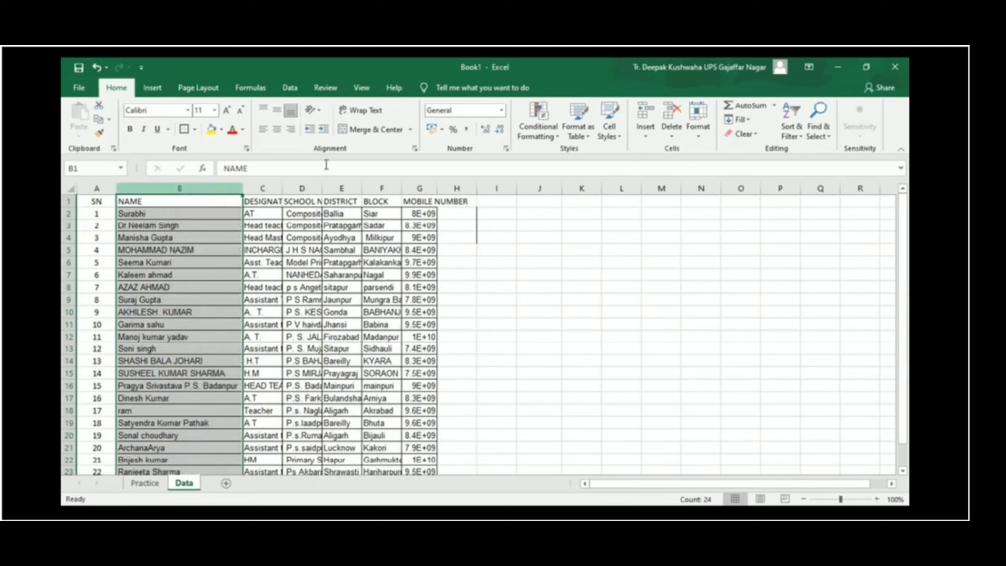
pyautogui.click(418, 188)
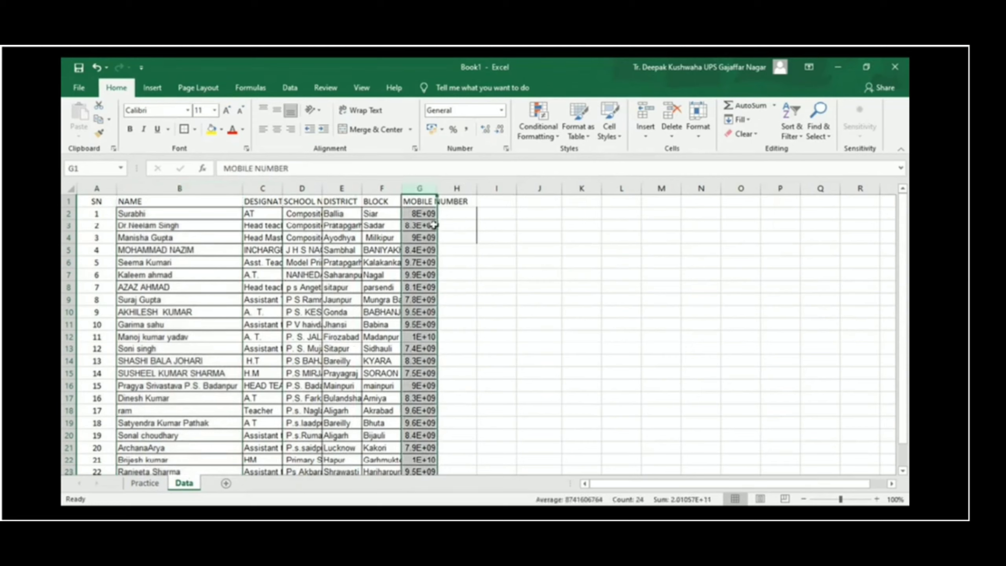
pyautogui.moveTo(436, 187); pyautogui.dragTo(436, 188)
pyautogui.doubleClick(437, 188)
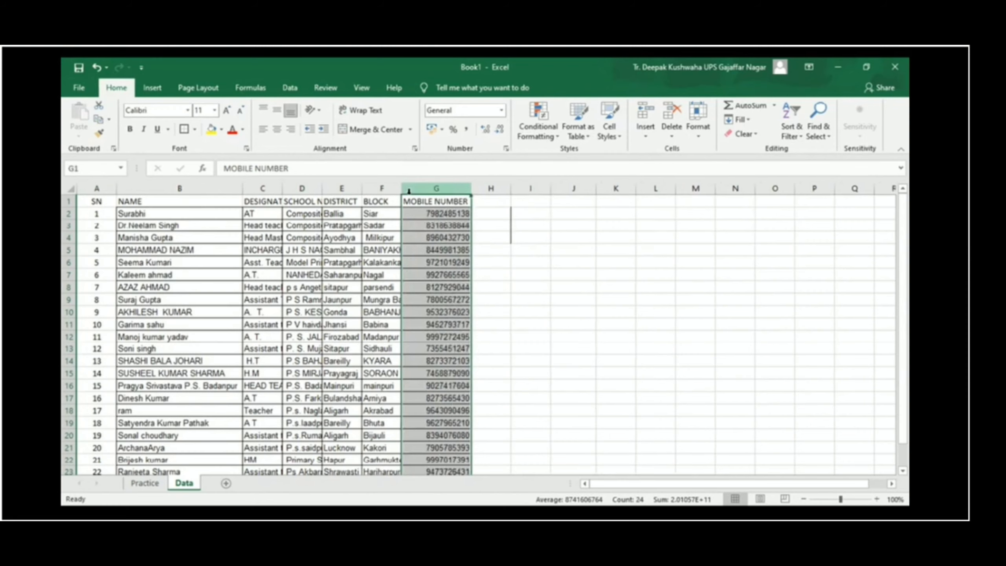
pyautogui.hotkey('ctrl', 'z')
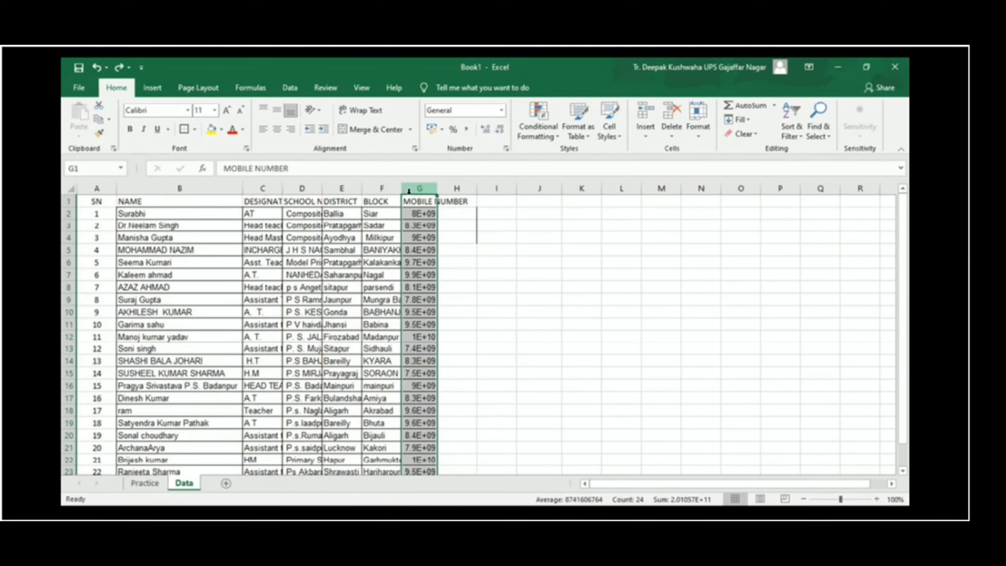
pyautogui.hotkey('ctrl', 'z')
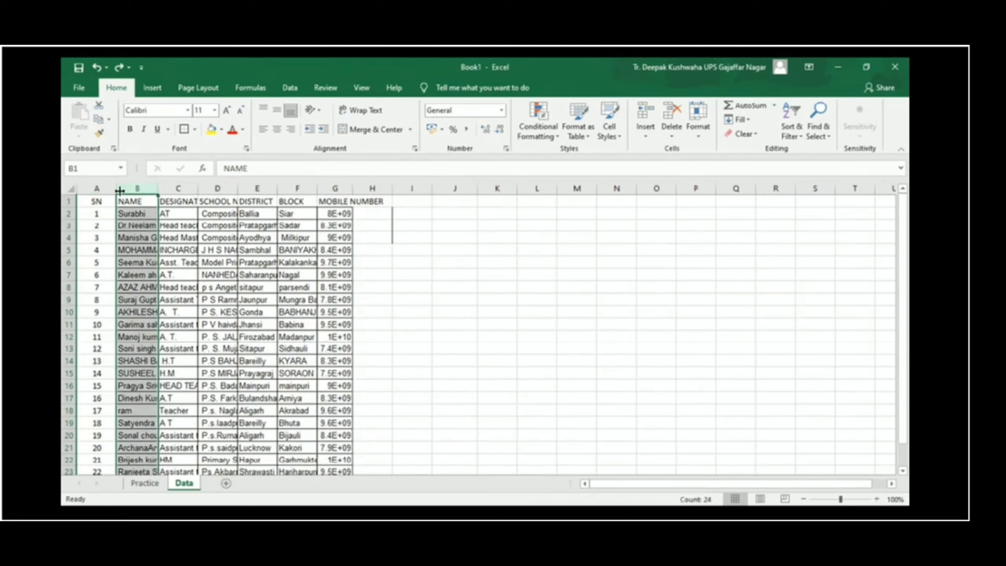
# Auto-fit the widths of columns B through G together, and undo the change.
pyautogui.moveTo(132, 191); pyautogui.dragTo(335, 191)
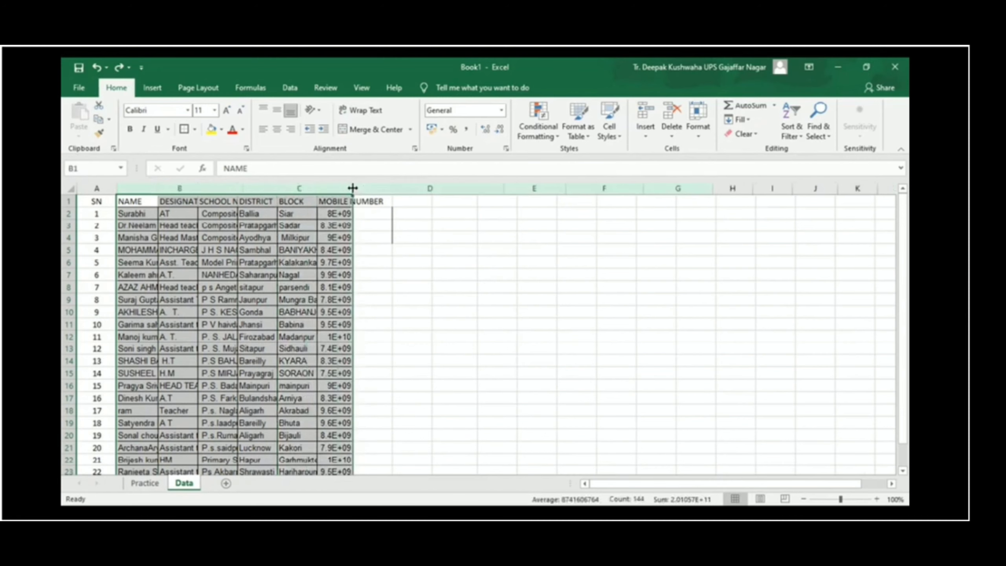
pyautogui.doubleClick(353, 188)
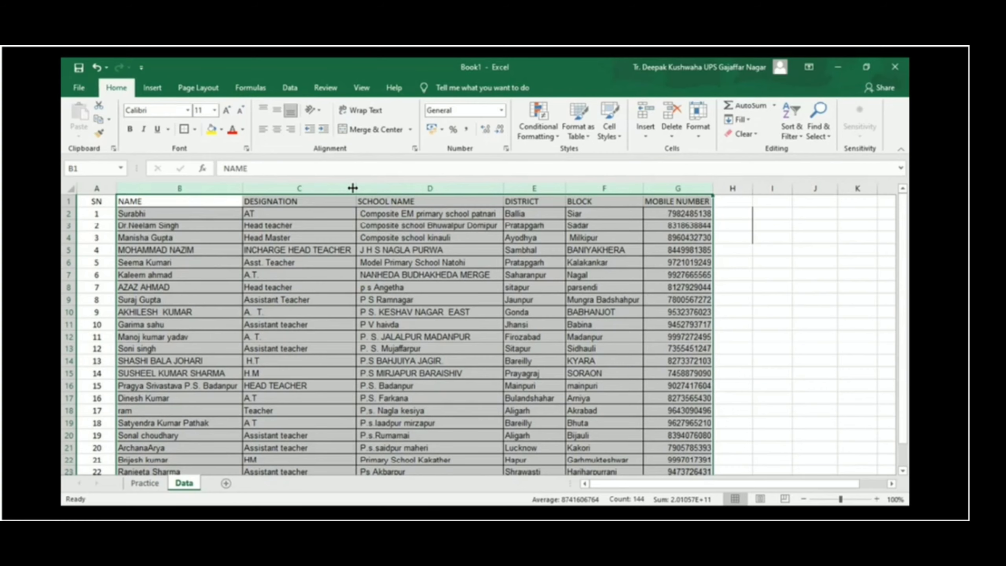
pyautogui.hotkey('ctrl', 'z')
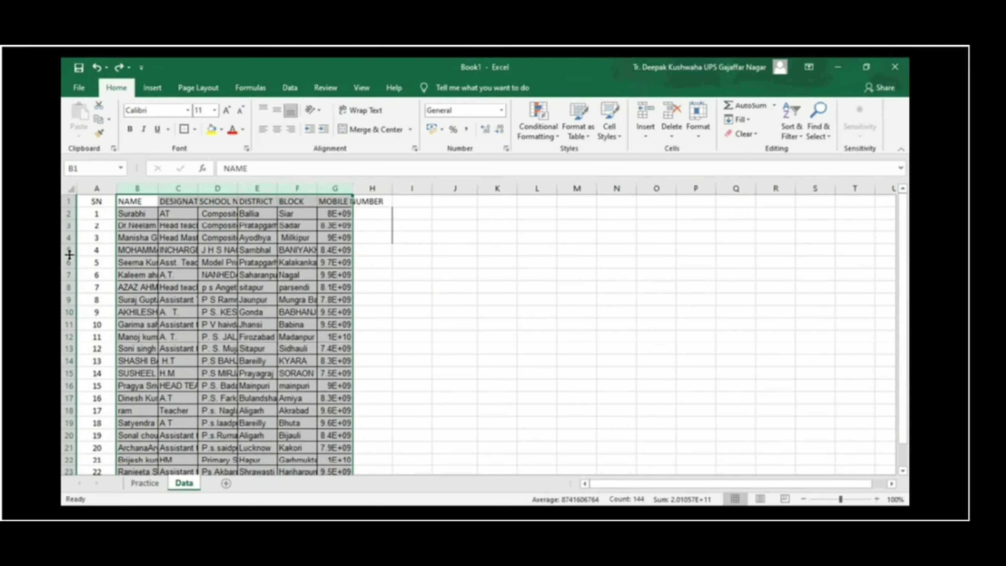
# Make row 3 taller and shrink row 5 to a thin strip.
pyautogui.moveTo(69, 255); pyautogui.dragTo(70, 238)
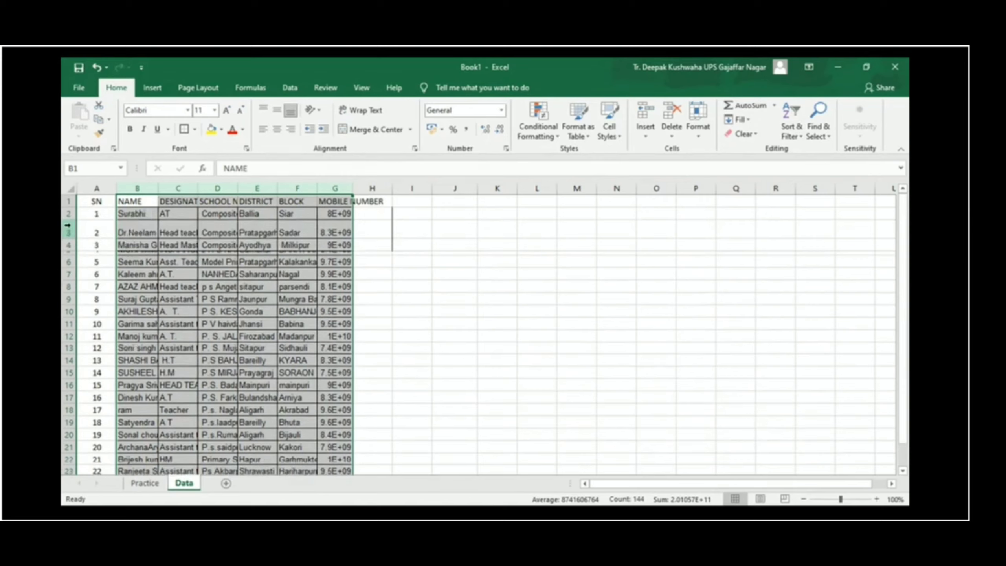
# Auto-fit the height of row 5, and of rows 2 through 9 together.
pyautogui.click(67, 254)
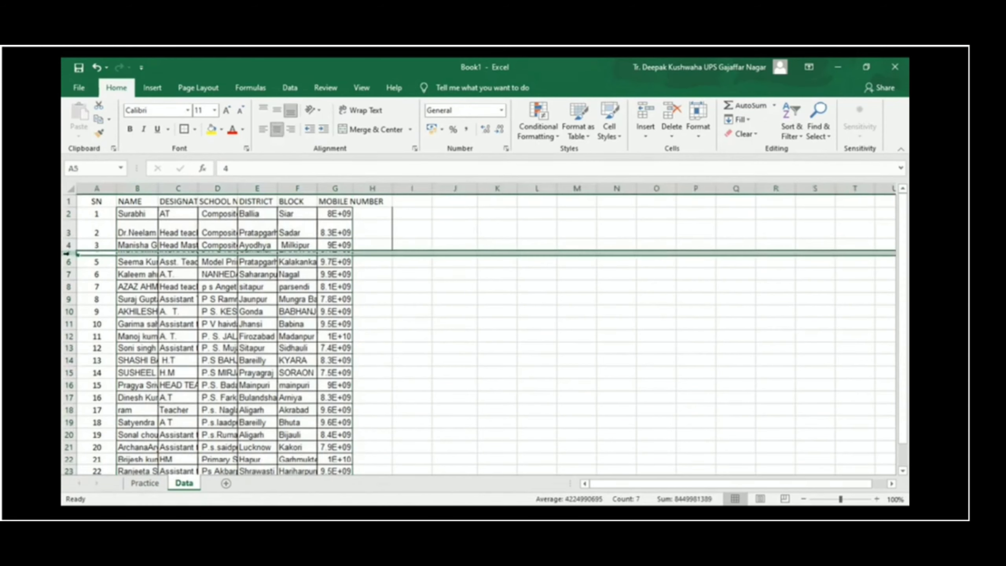
pyautogui.moveTo(67, 254); pyautogui.dragTo(69, 256)
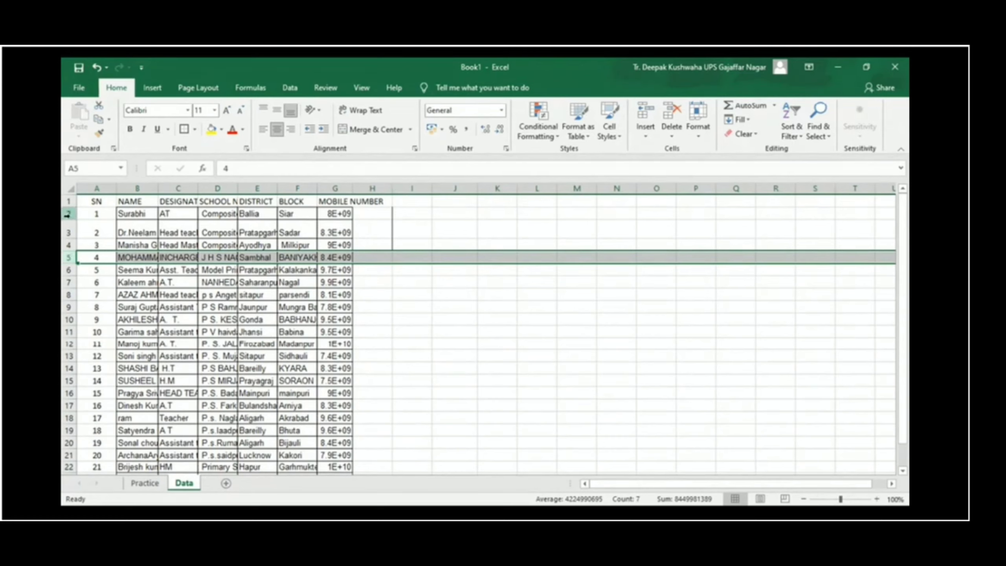
pyautogui.moveTo(67, 215); pyautogui.dragTo(64, 312)
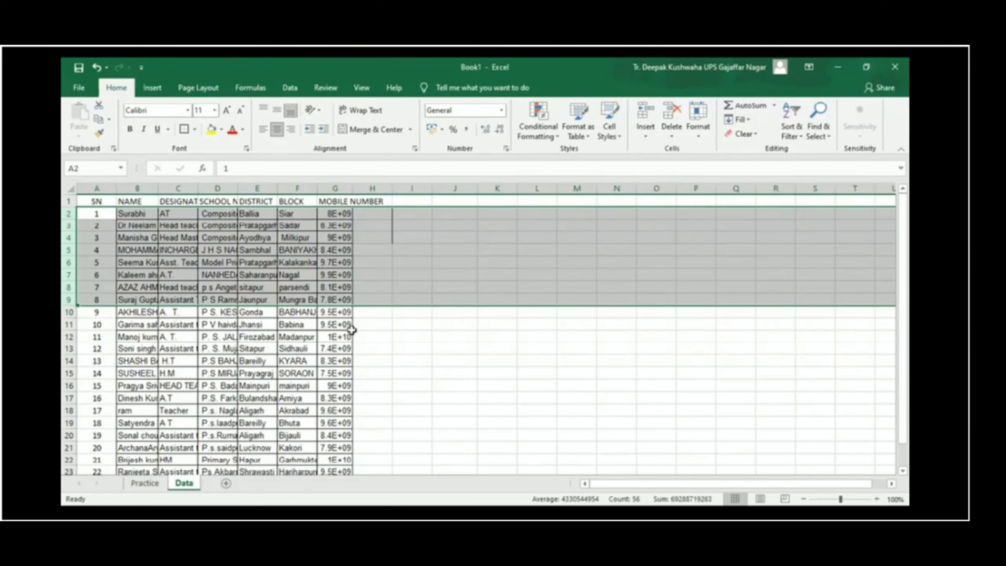
# Wrap the text in all cells of the Data sheet.
pyautogui.click(486, 371)
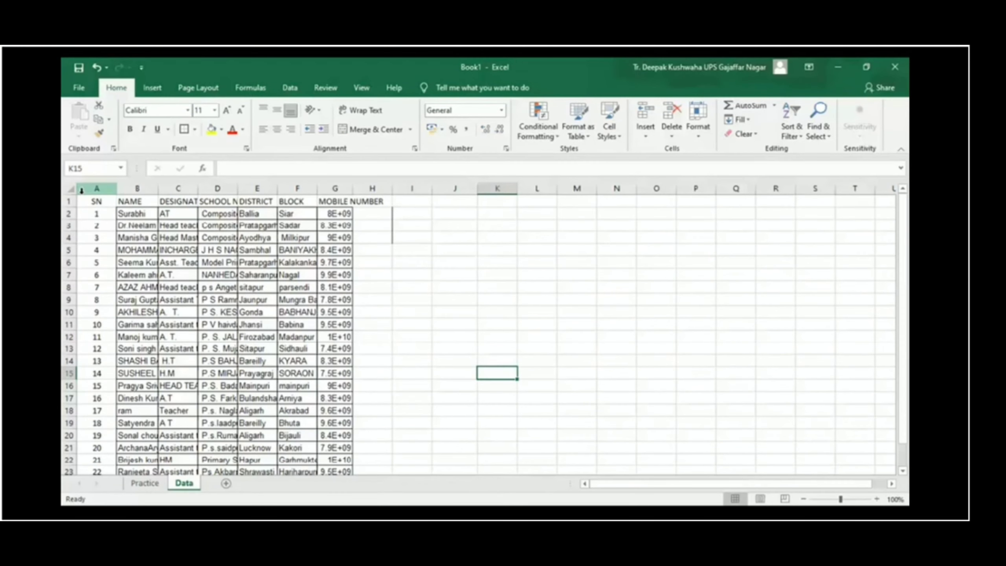
pyautogui.click(70, 188)
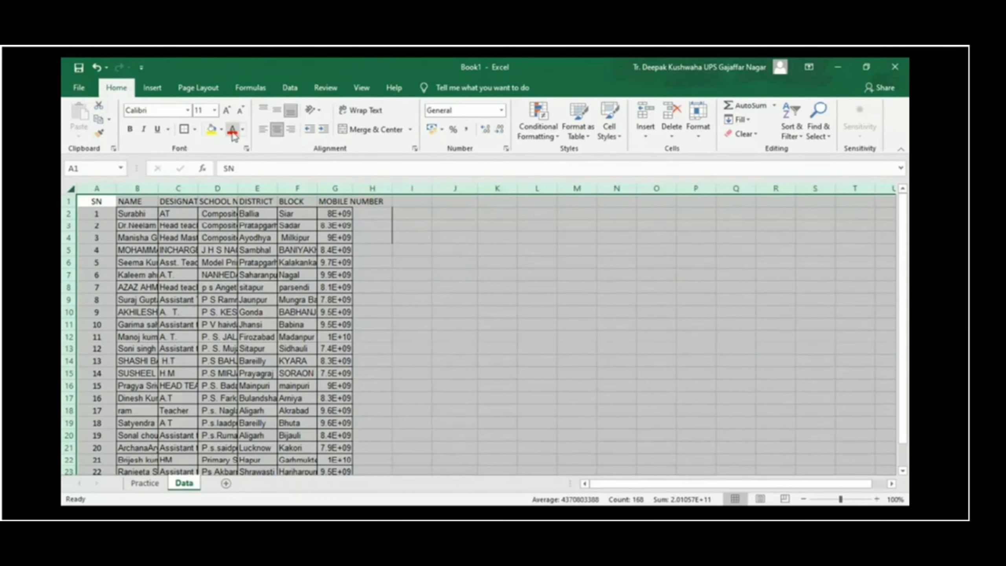
pyautogui.click(368, 115)
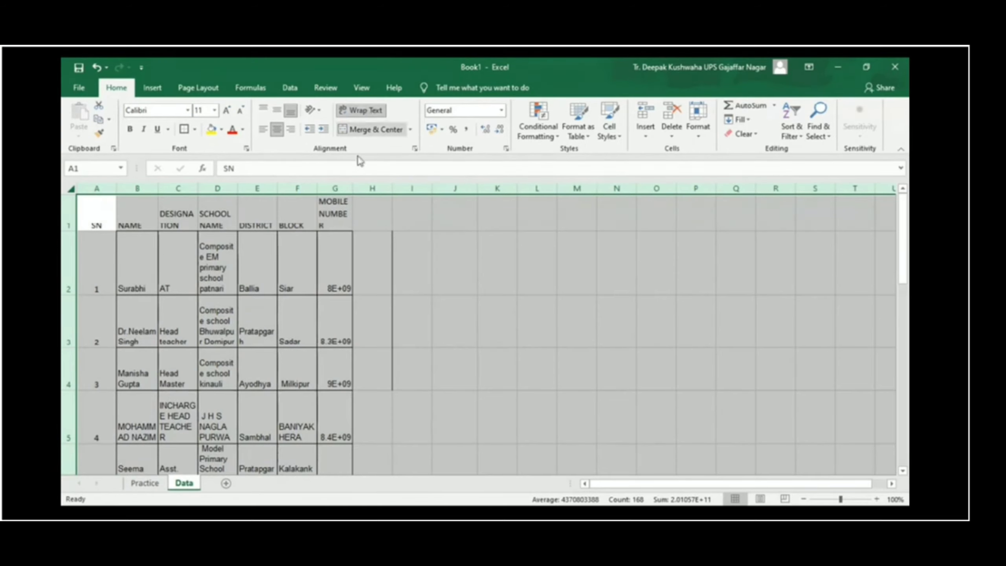
# Middle-align all cells of the Data sheet vertically and center them horizontally.
pyautogui.click(277, 111)
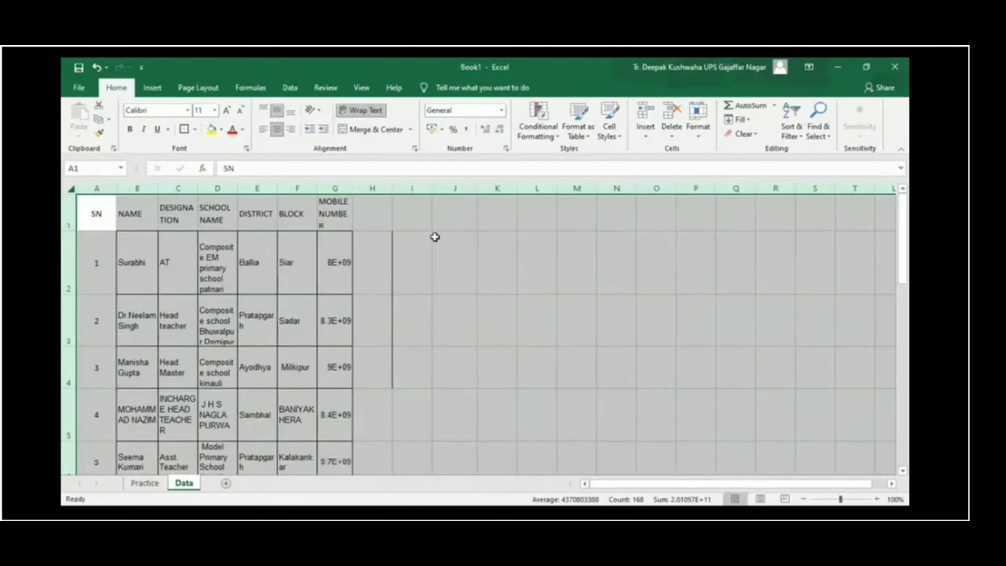
pyautogui.click(278, 129)
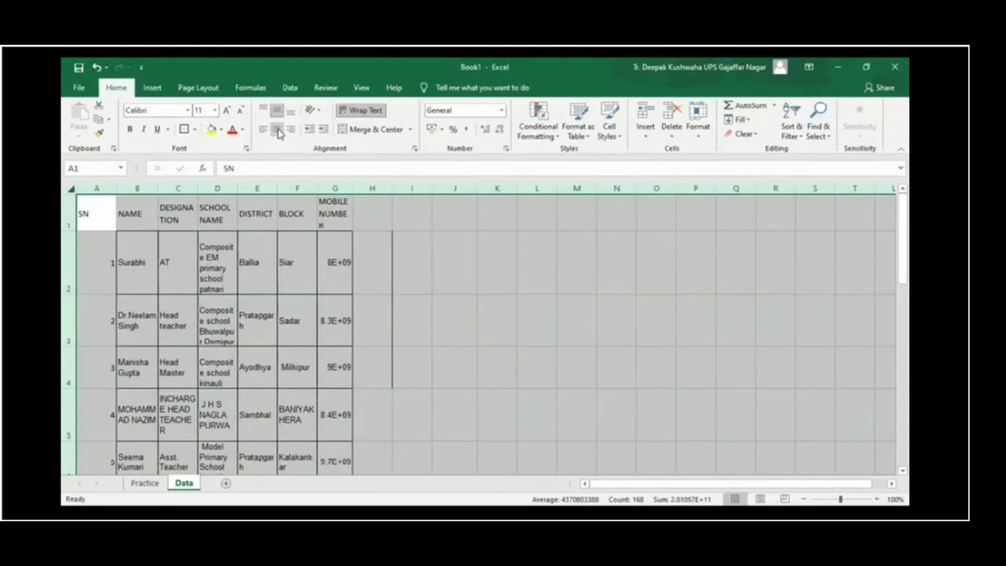
pyautogui.click(276, 111)
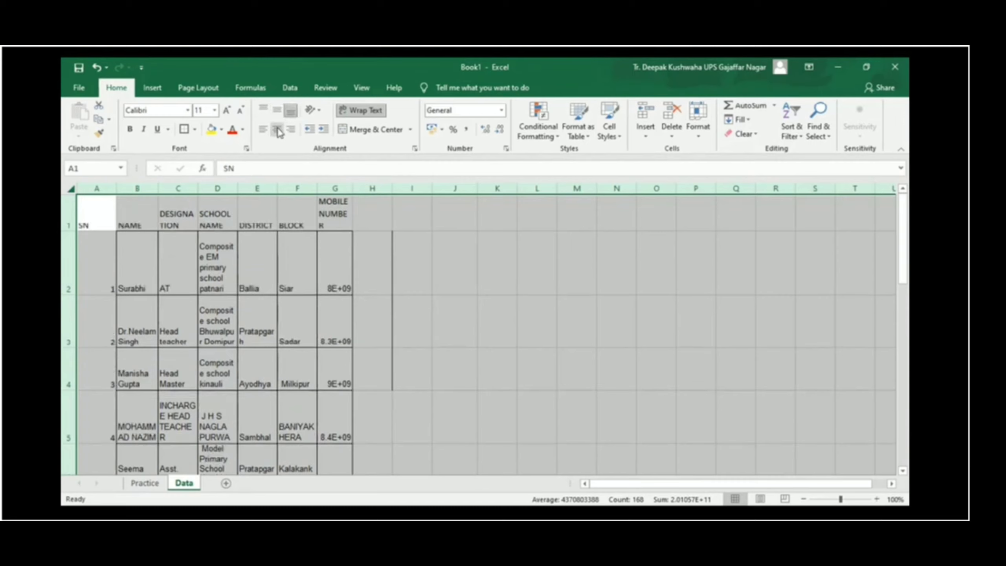
pyautogui.click(278, 129)
pyautogui.click(278, 111)
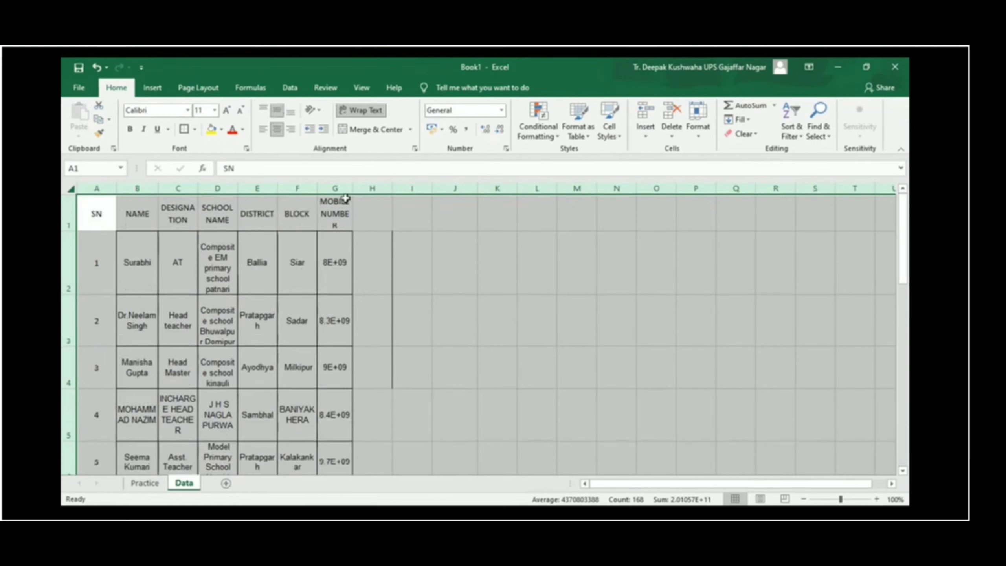
pyautogui.click(420, 255)
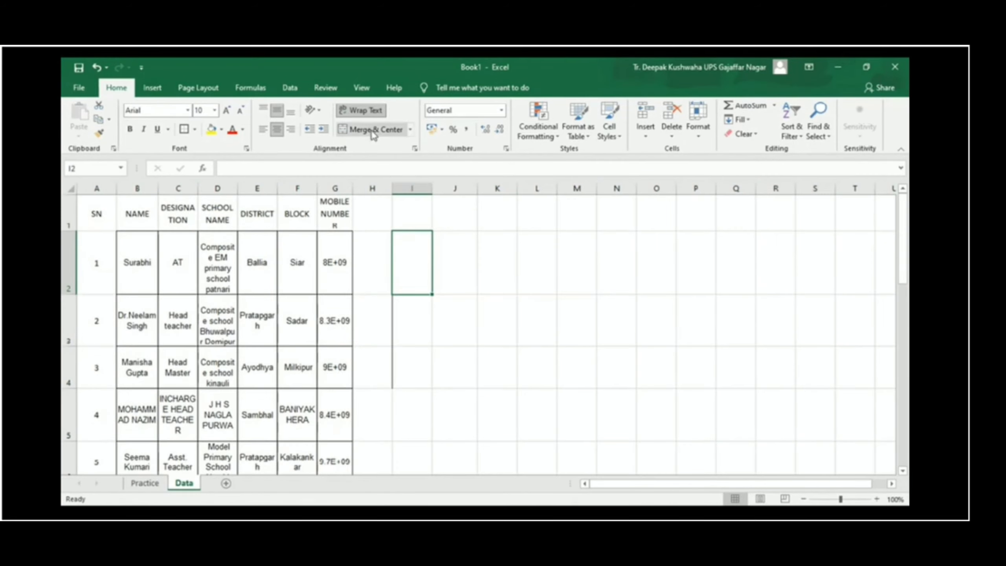
# Clear the "school" entries from columns C through G of the Practice sheet.
pyautogui.click(145, 484)
pyautogui.click(373, 288)
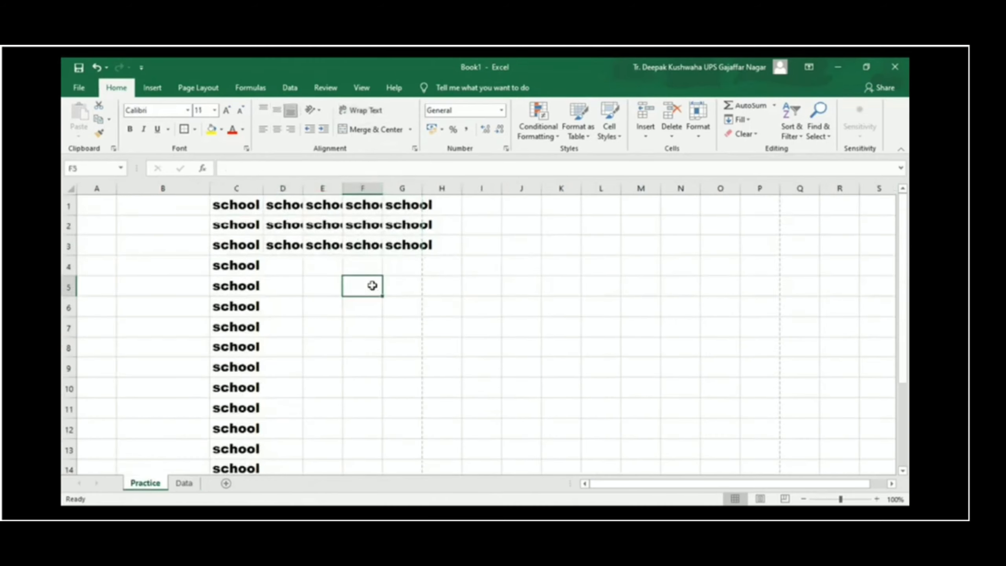
pyautogui.moveTo(235, 203); pyautogui.dragTo(423, 464)
pyautogui.press('Delete')
pyautogui.scroll(2, 476, 333)
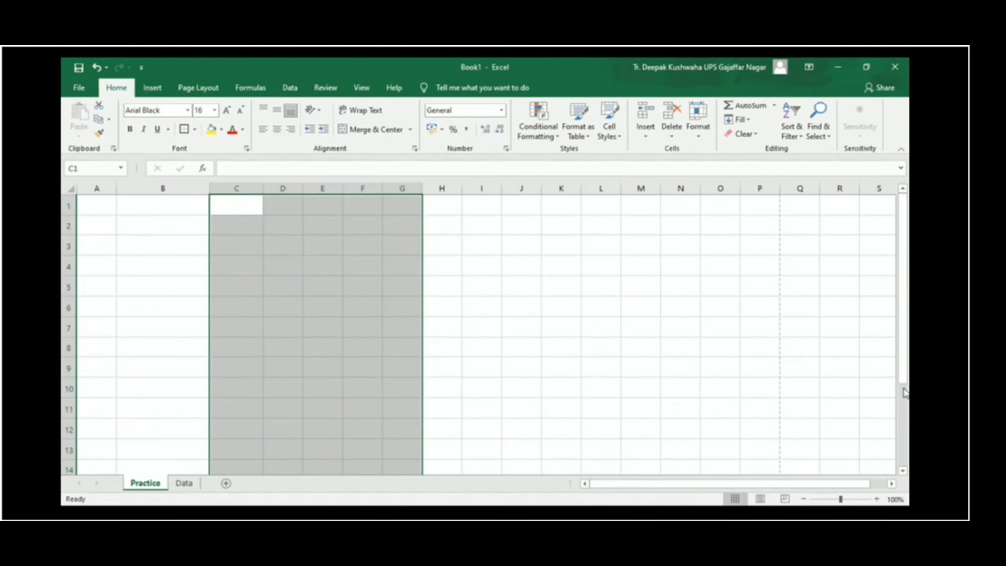
pyautogui.scroll(-4, 904, 382)
pyautogui.moveTo(905, 382); pyautogui.dragTo(904, 232)
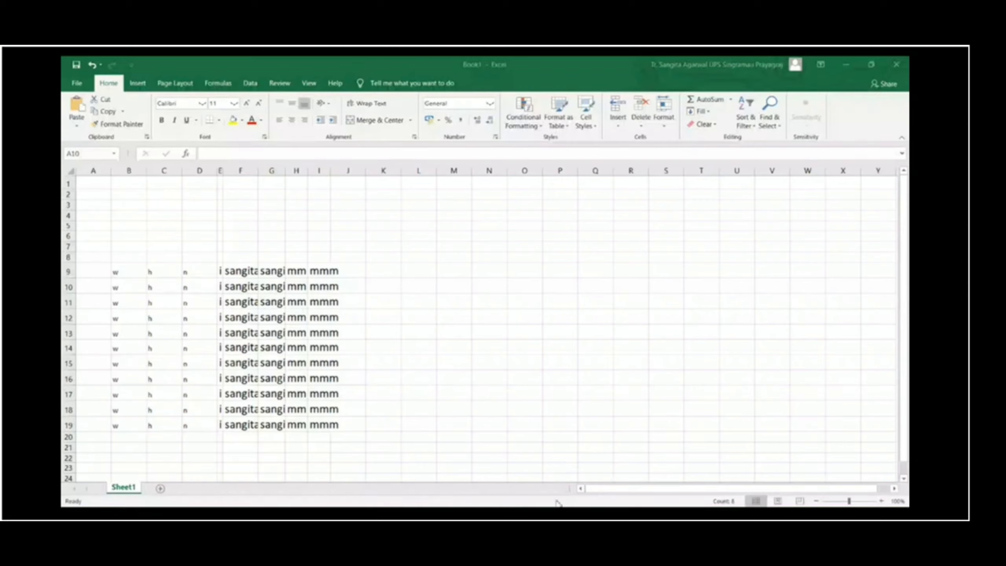
# Merge and center the whole of row 10 on Sheet1, accepting that only the upper-left value is kept.
pyautogui.click(68, 287)
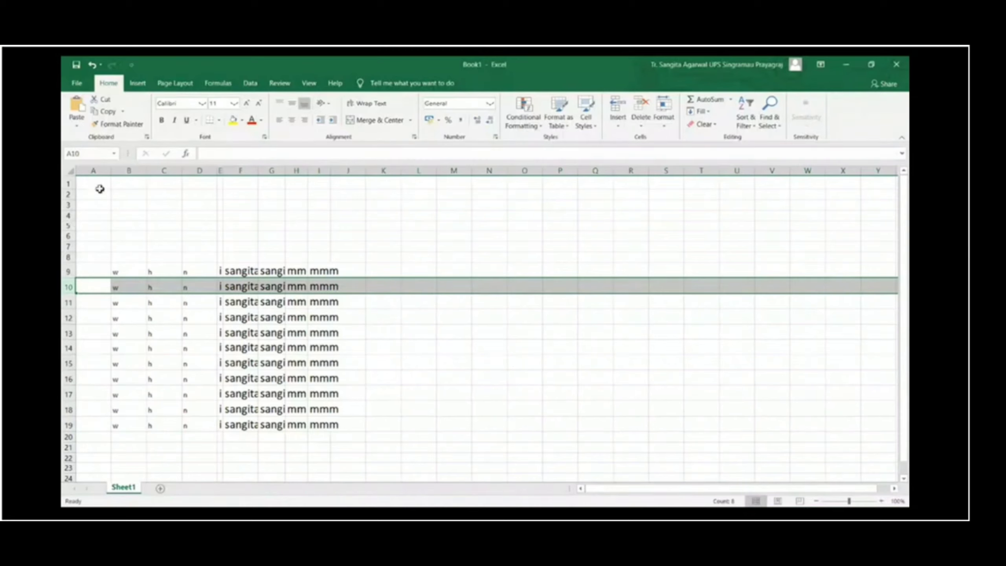
pyautogui.click(392, 124)
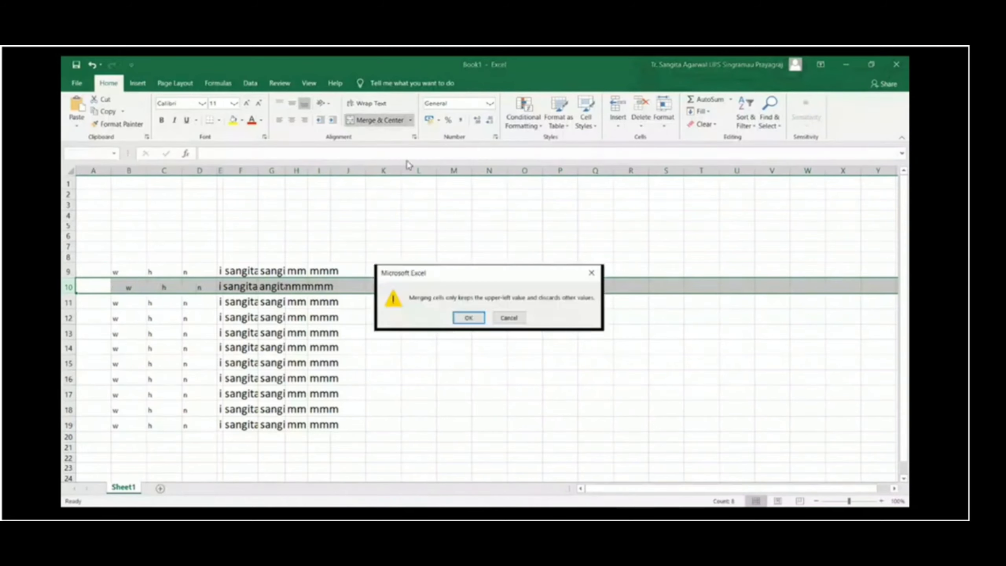
pyautogui.click(468, 320)
pyautogui.click(491, 357)
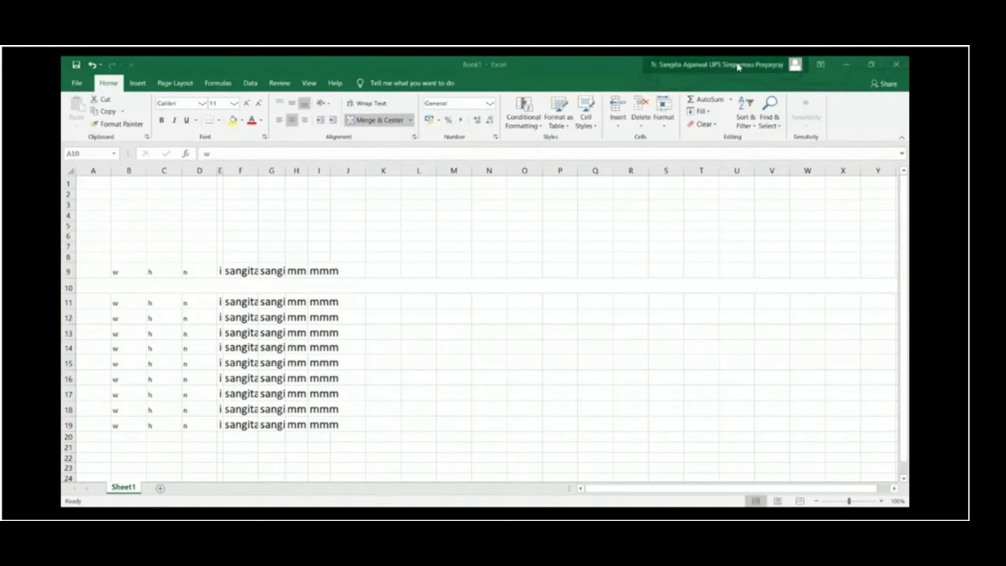
pyautogui.click(741, 88)
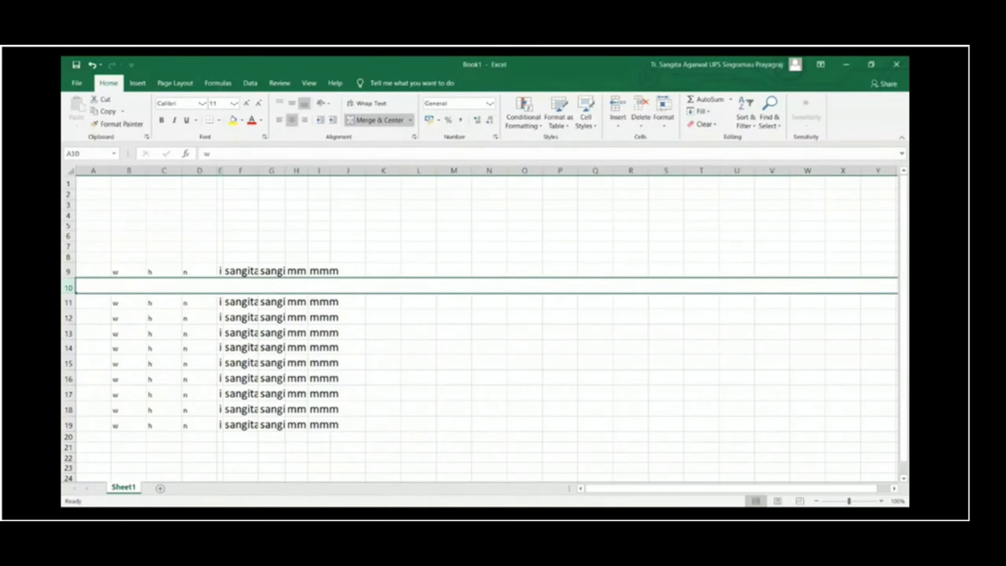
pyautogui.click(97, 195)
pyautogui.moveTo(119, 272); pyautogui.dragTo(307, 421)
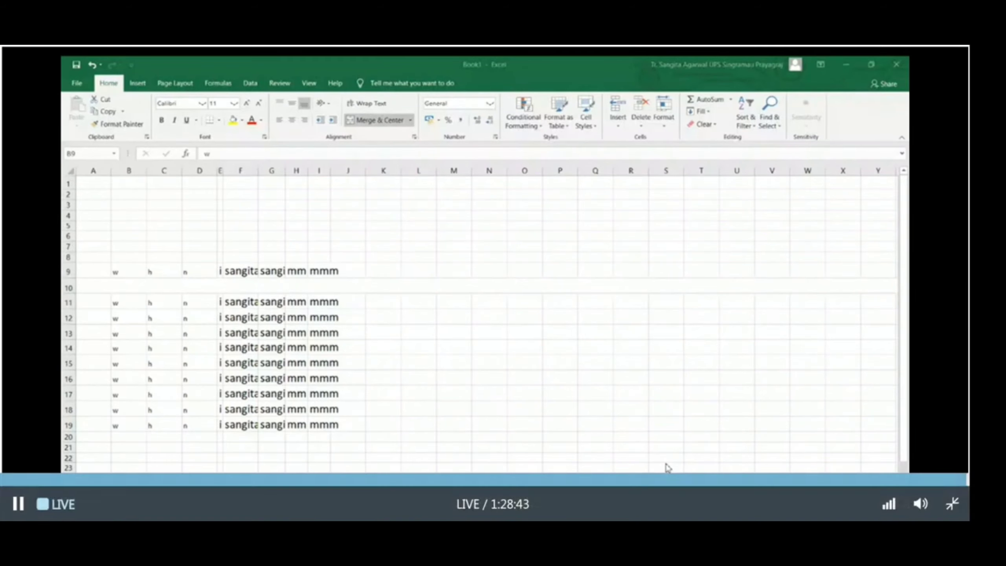
pyautogui.moveTo(485, 47); pyautogui.dragTo(485, 317)
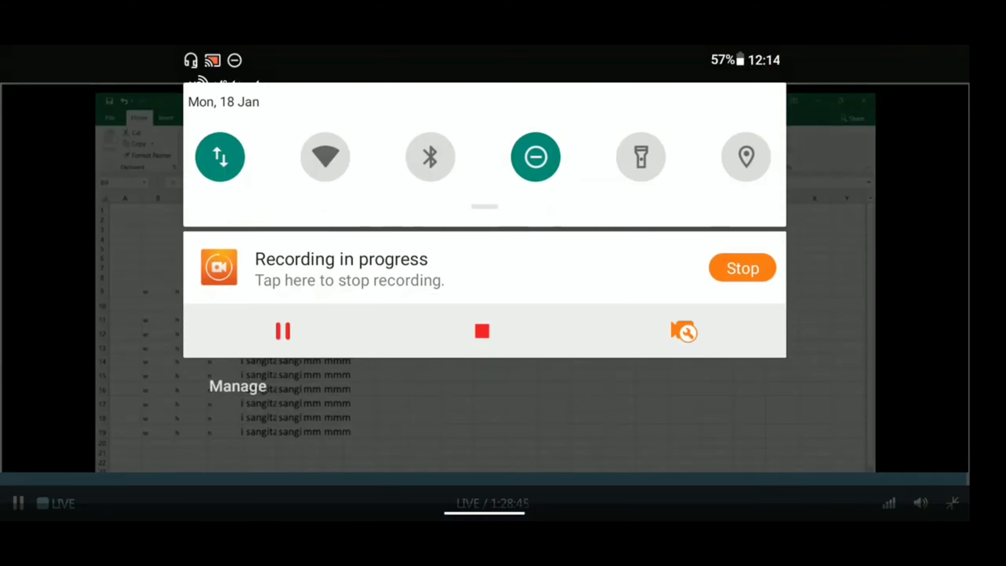